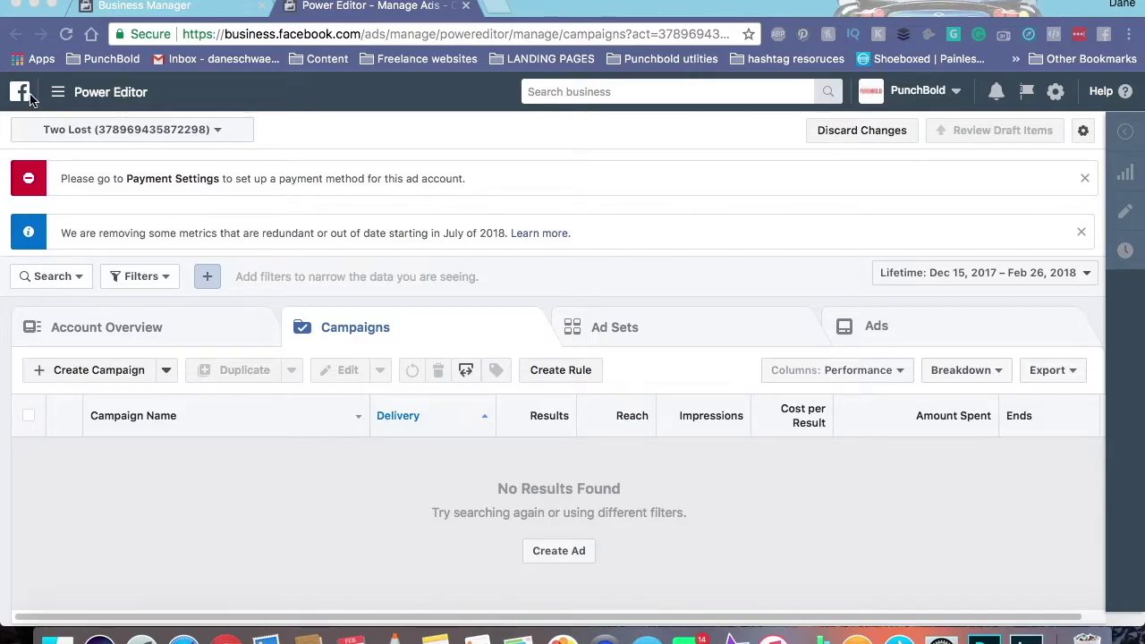
# - Open the ad creation flow for the Two Lost account and start over instead of continuing the saved Reach draft
pyautogui.click(57, 95)
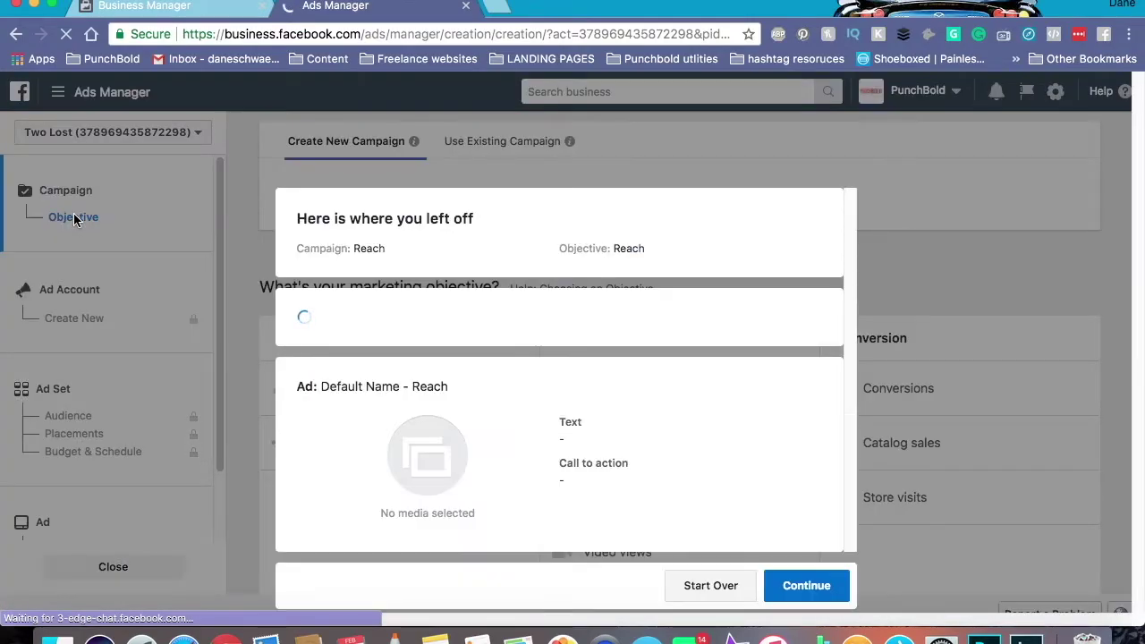
pyautogui.scroll(-2, 610, 401)
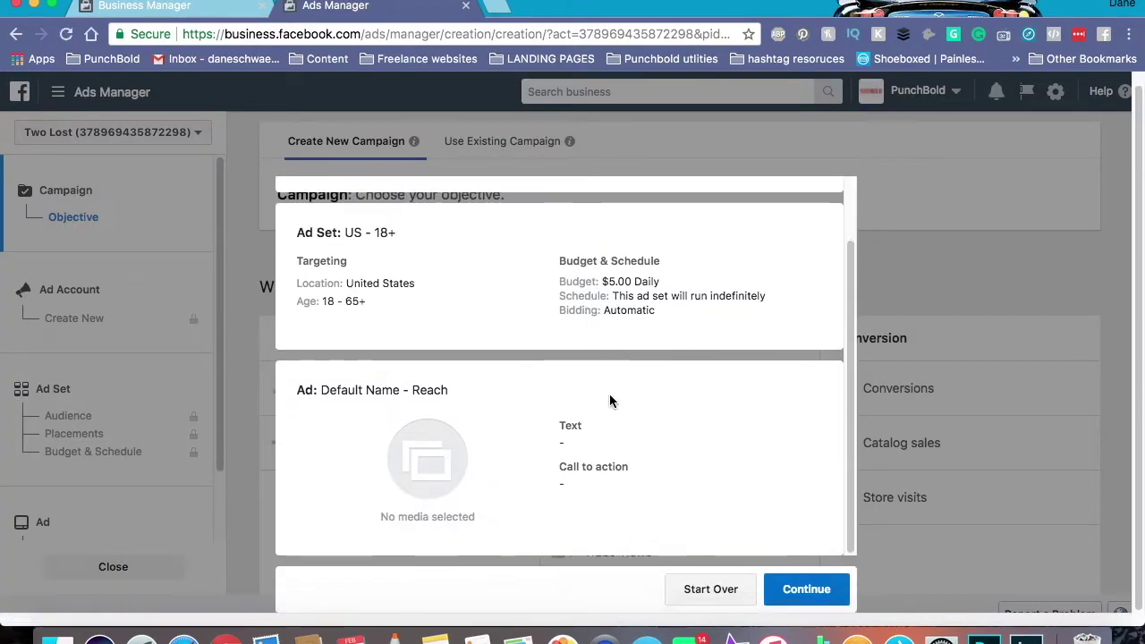
pyautogui.click(708, 589)
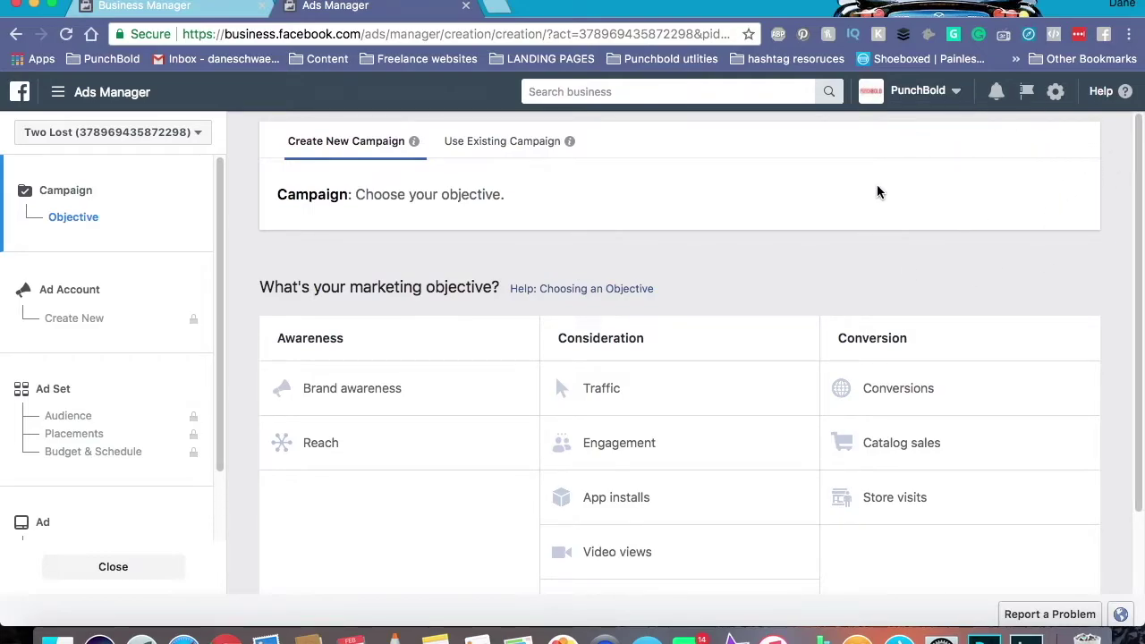
# - Choose Engagement as the marketing objective for the new campaign
pyautogui.scroll(-3, 841, 210)
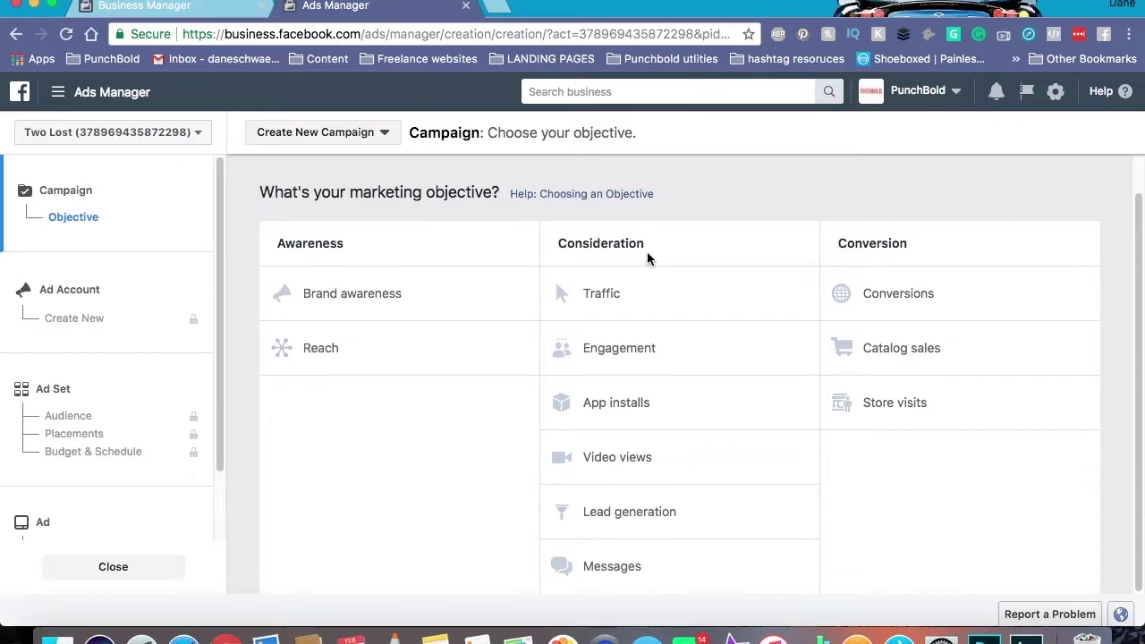
pyautogui.click(650, 356)
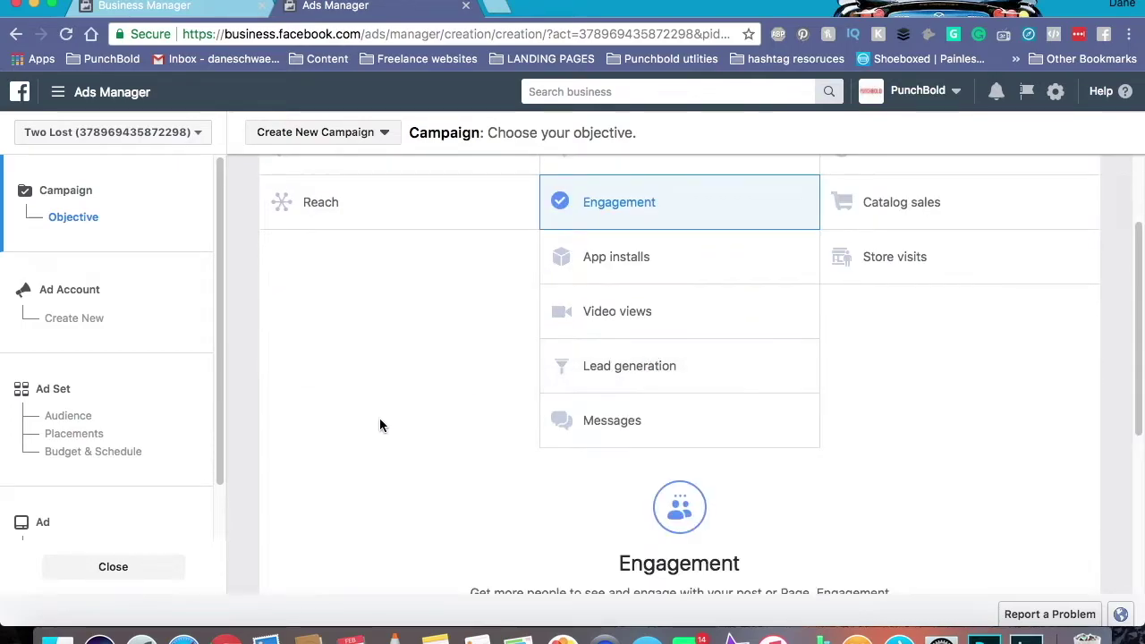
pyautogui.scroll(-5, 379, 420)
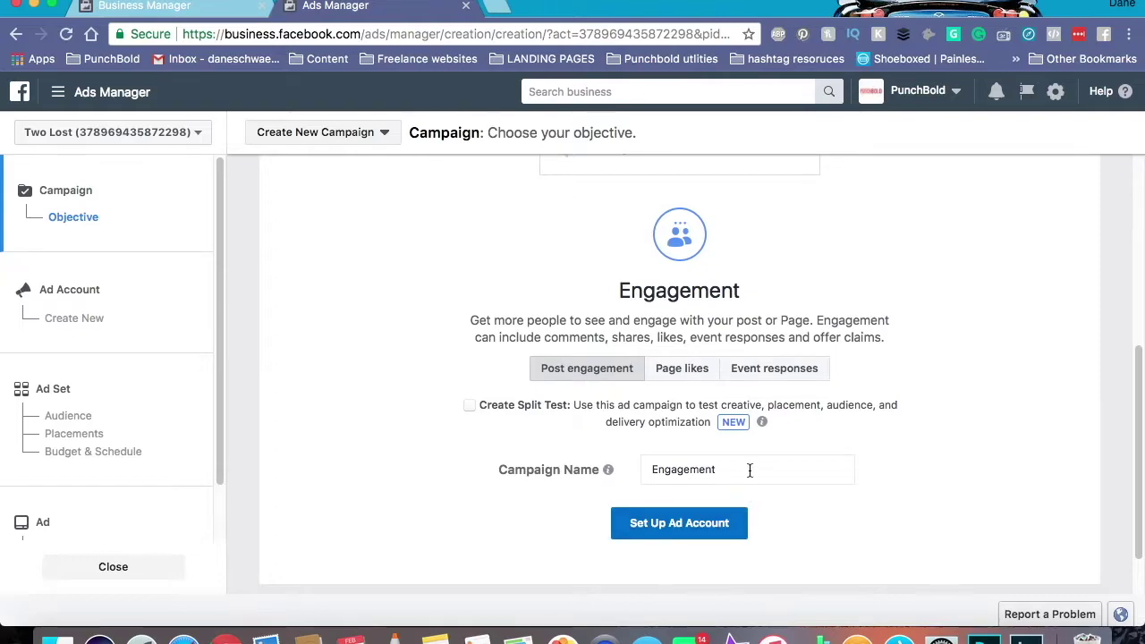
# - Name the campaign "pres day weekend engagement picture" and proceed through the ad account setup to the ad set
pyautogui.moveTo(749, 468); pyautogui.dragTo(657, 471)
pyautogui.press('BackSpace')
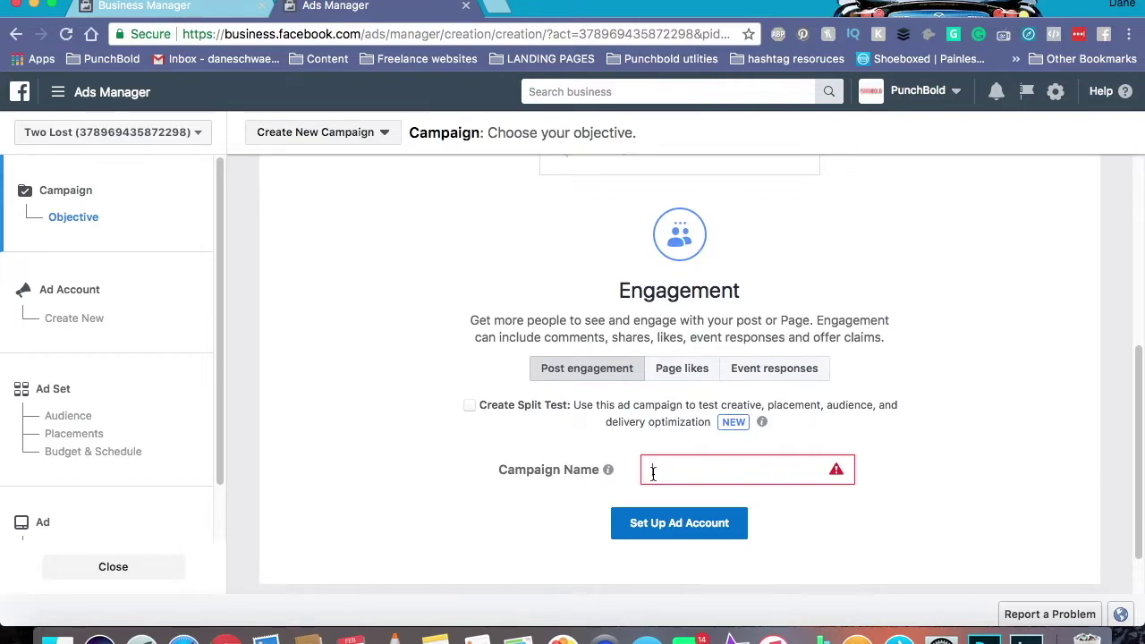
pyautogui.write('pres day weekend engagement picture')
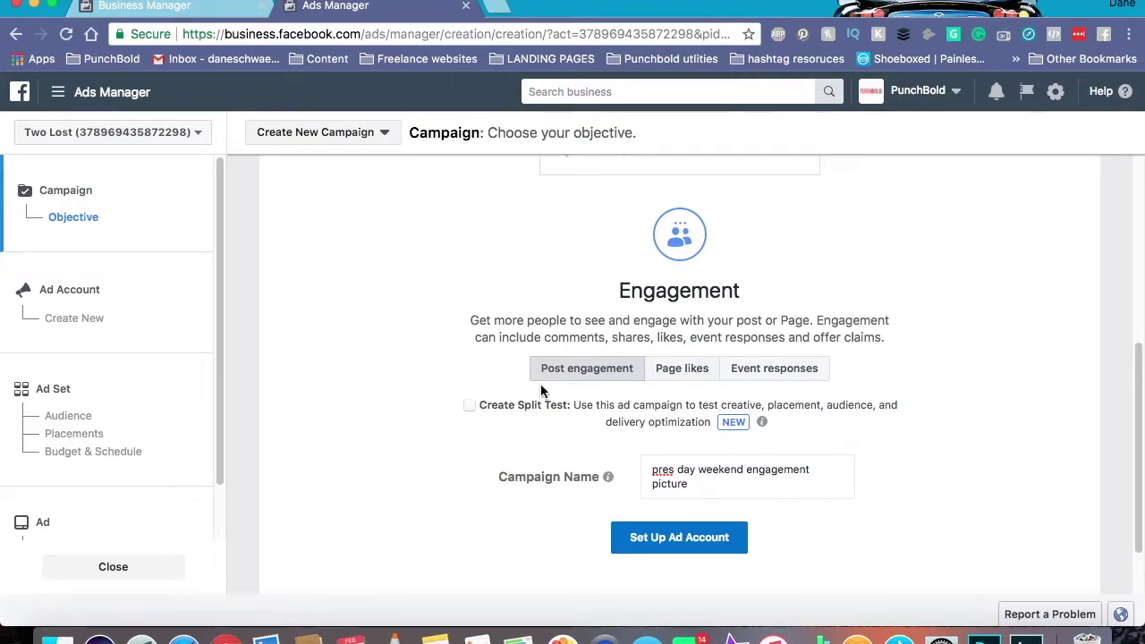
pyautogui.scroll(-2, 518, 398)
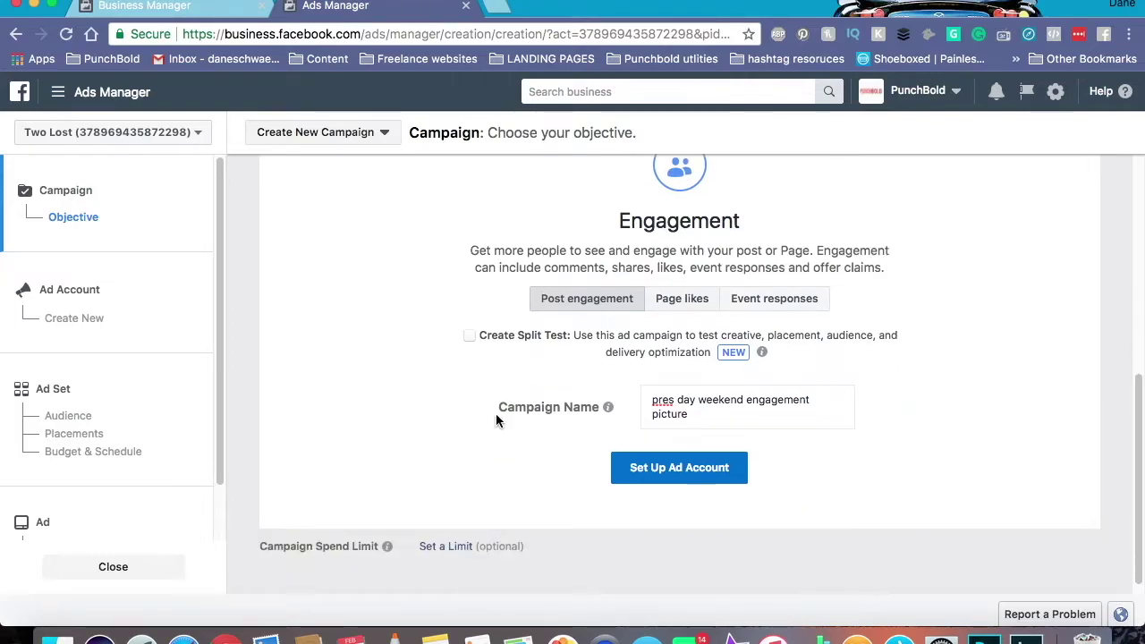
pyautogui.click(664, 476)
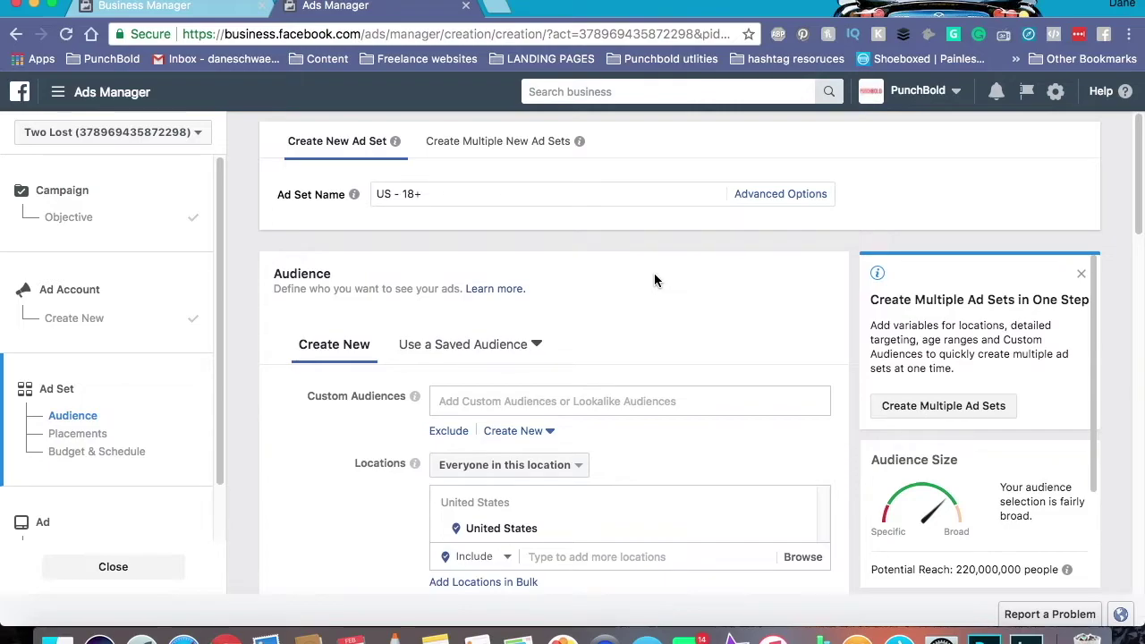
# - Replace the United States audience location with Murrieta, California
pyautogui.scroll(-3, 653, 273)
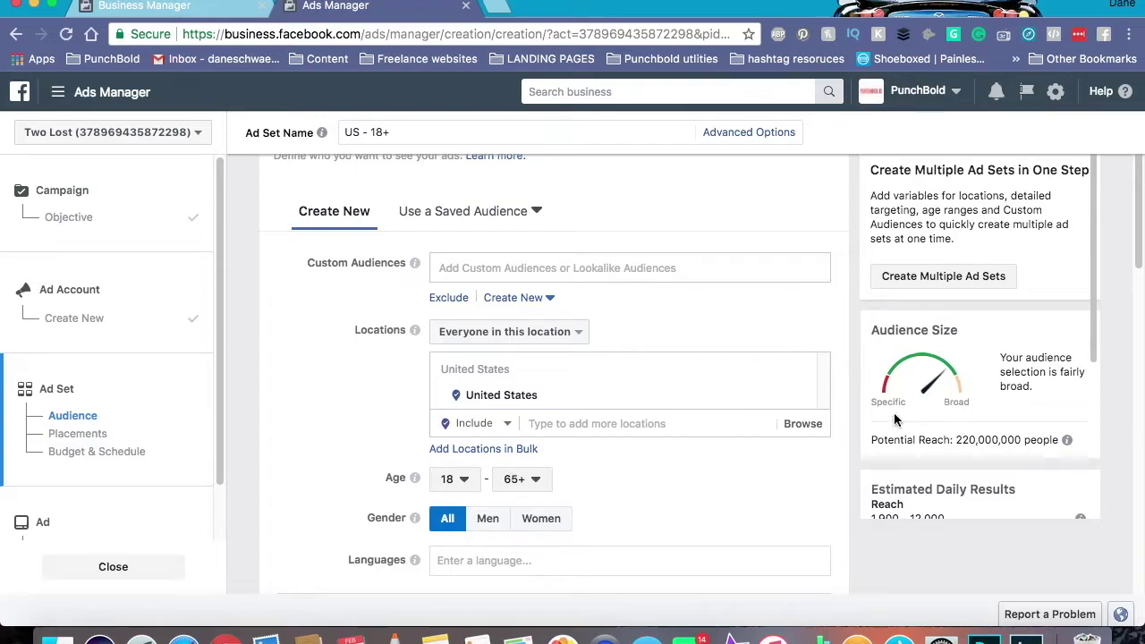
pyautogui.click(801, 396)
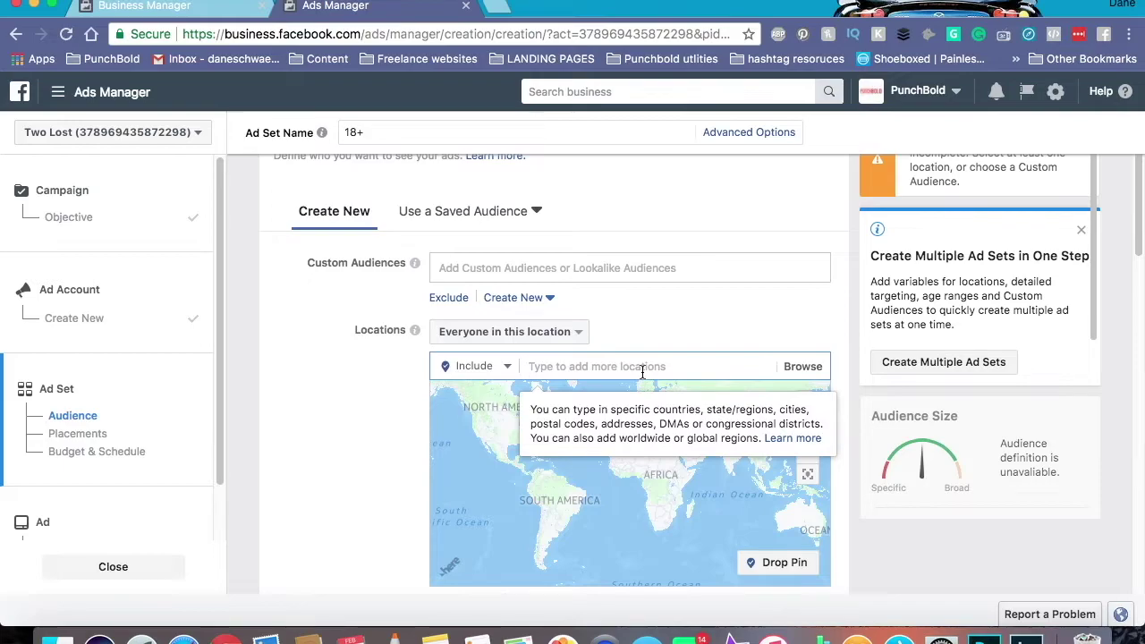
pyautogui.write('murrieta')
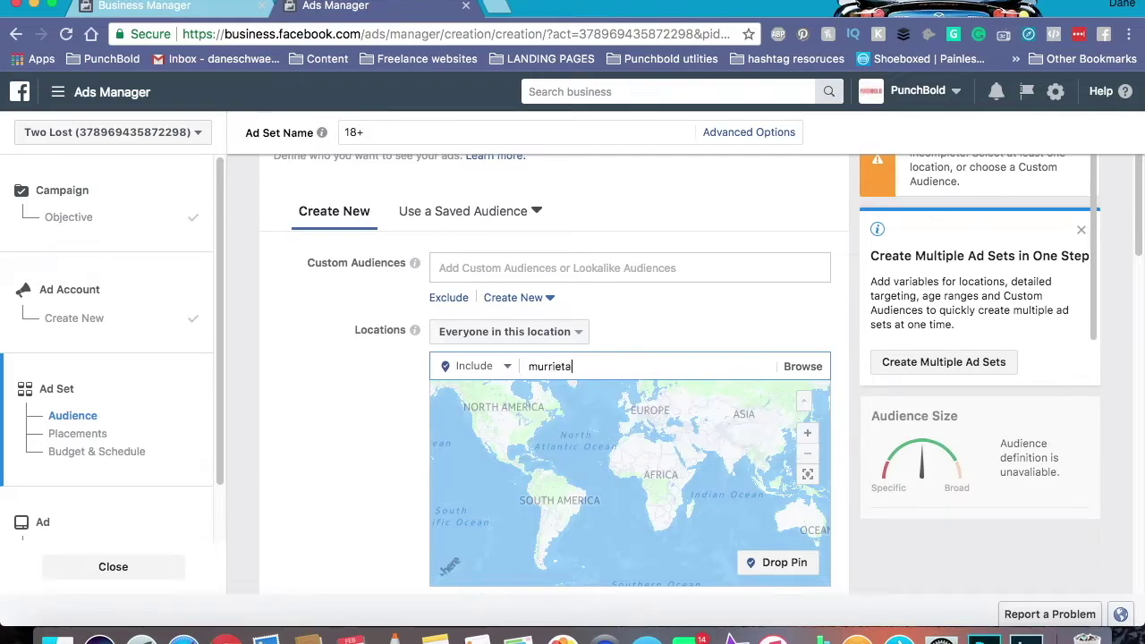
pyautogui.press('Return')
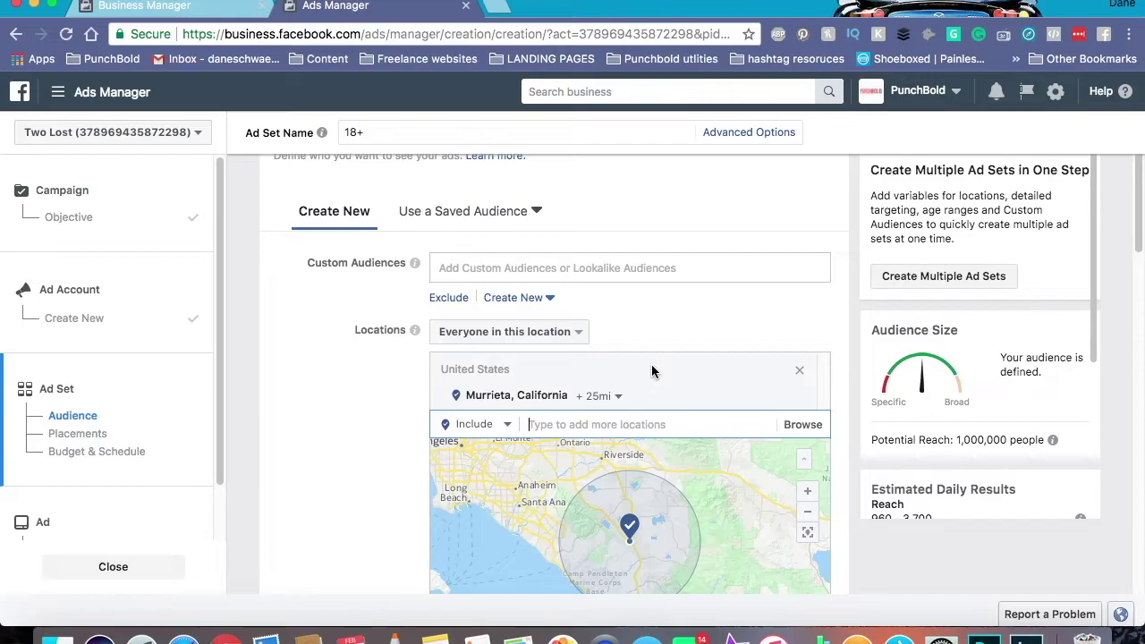
# - Add Temecula and Perris, California, to the audience's targeted locations
pyautogui.scroll(-2, 382, 397)
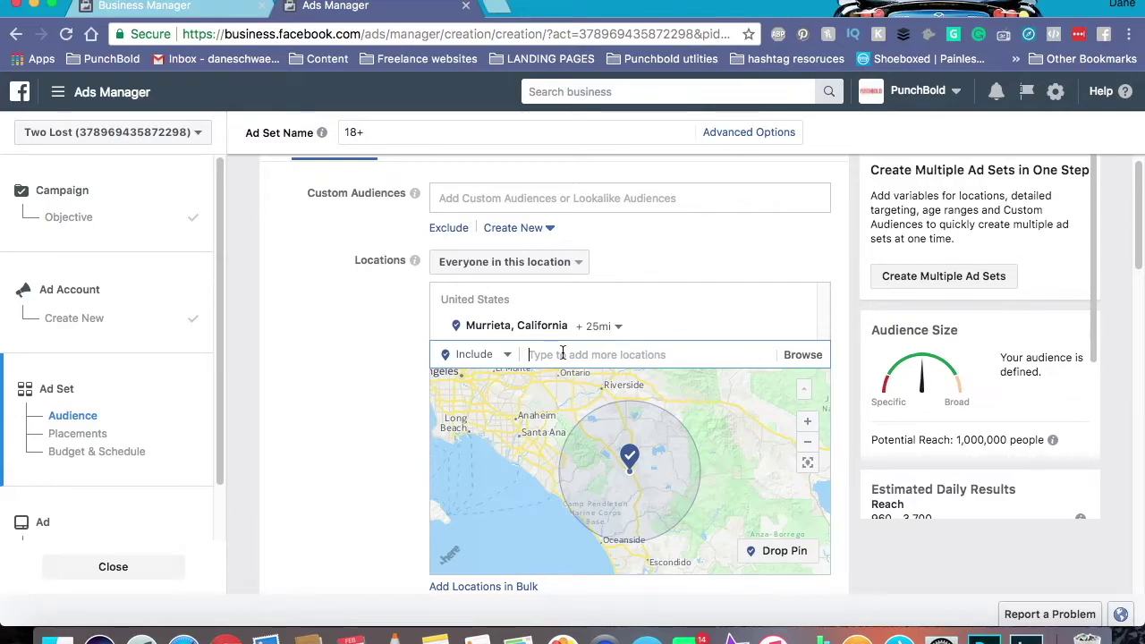
pyautogui.write('temecula')
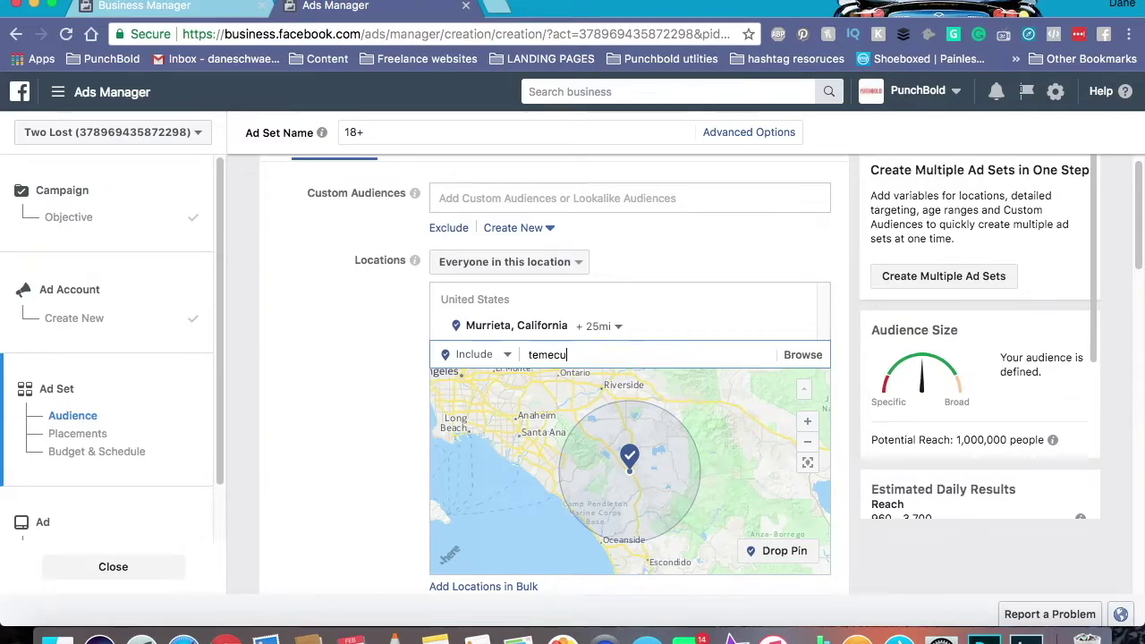
pyautogui.press('Return')
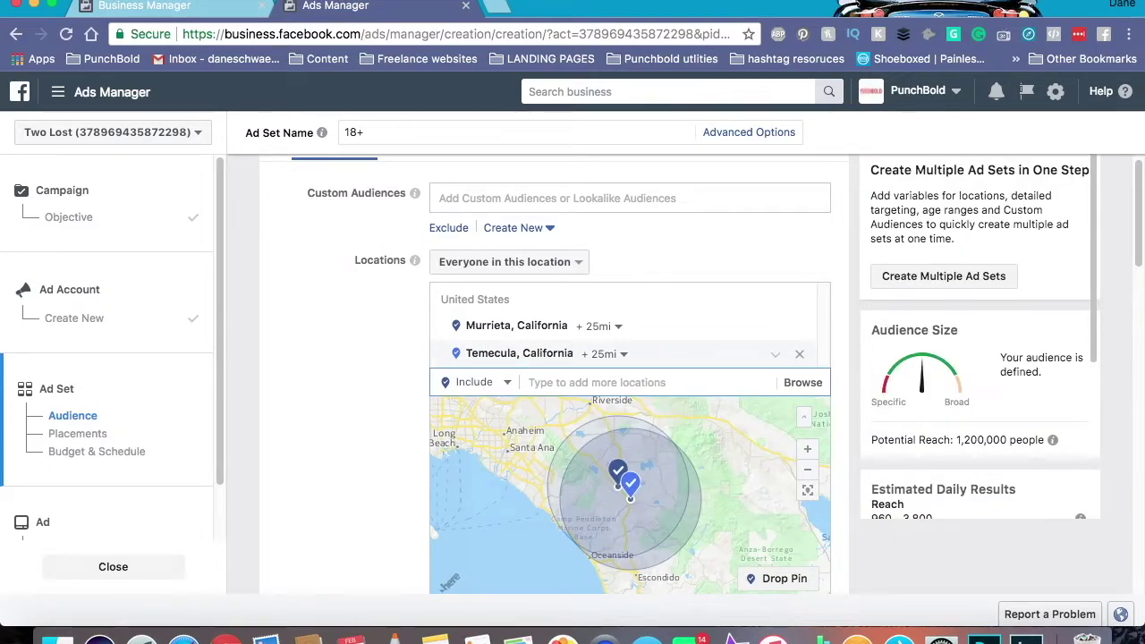
pyautogui.write('perris')
pyautogui.click(702, 410)
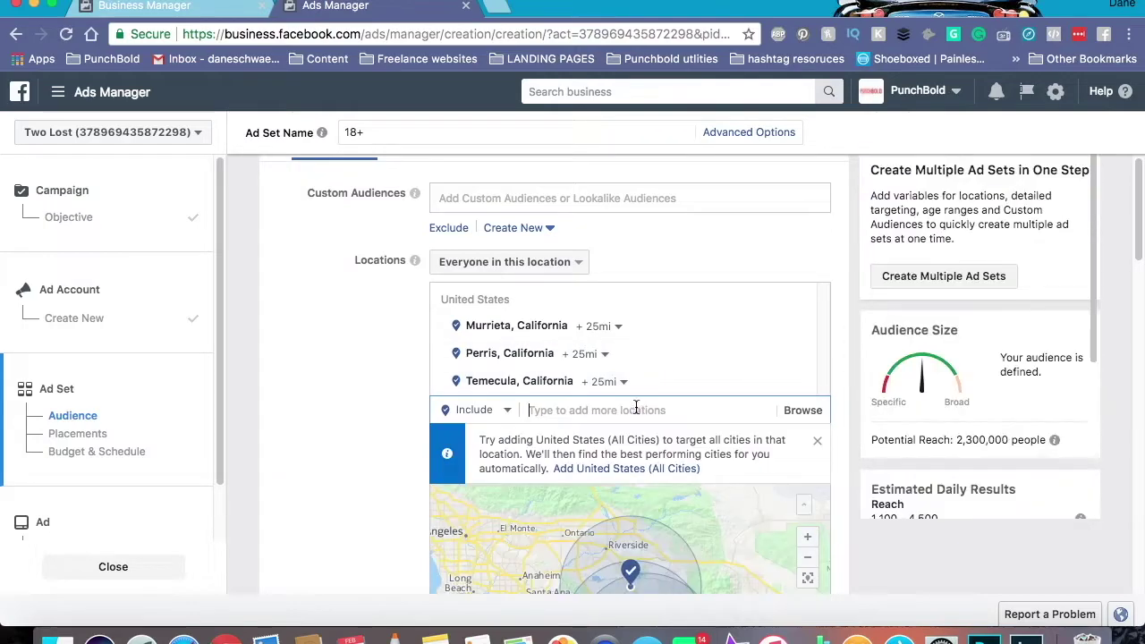
# - Set the targeting radius around Murrieta to 46 miles and check its coverage on the map
pyautogui.scroll(-2, 326, 358)
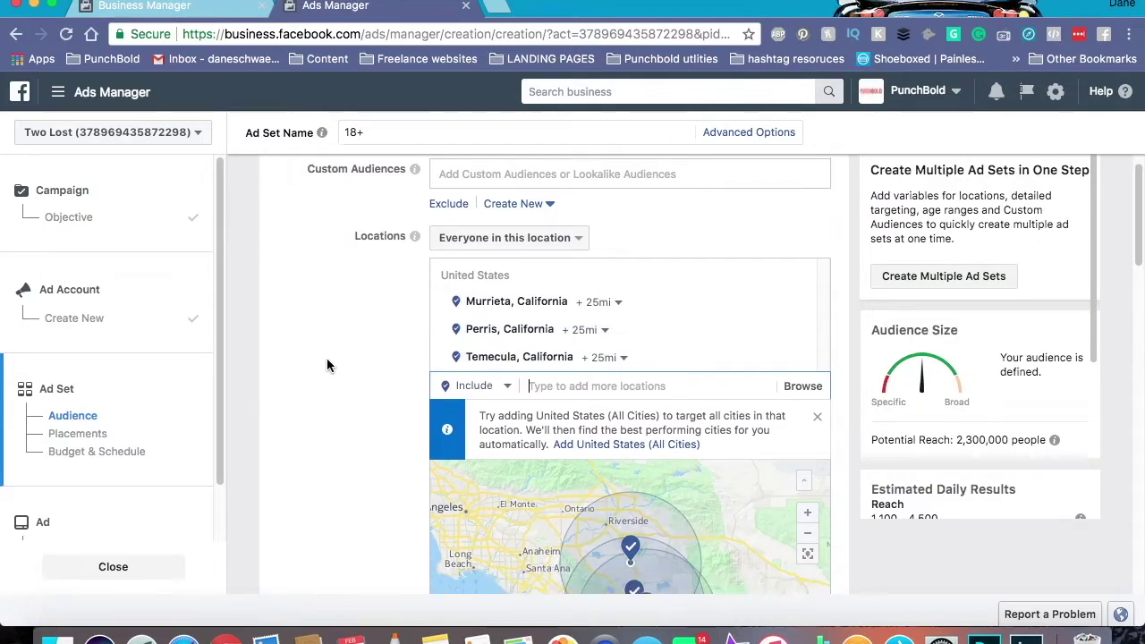
pyautogui.scroll(3, 341, 319)
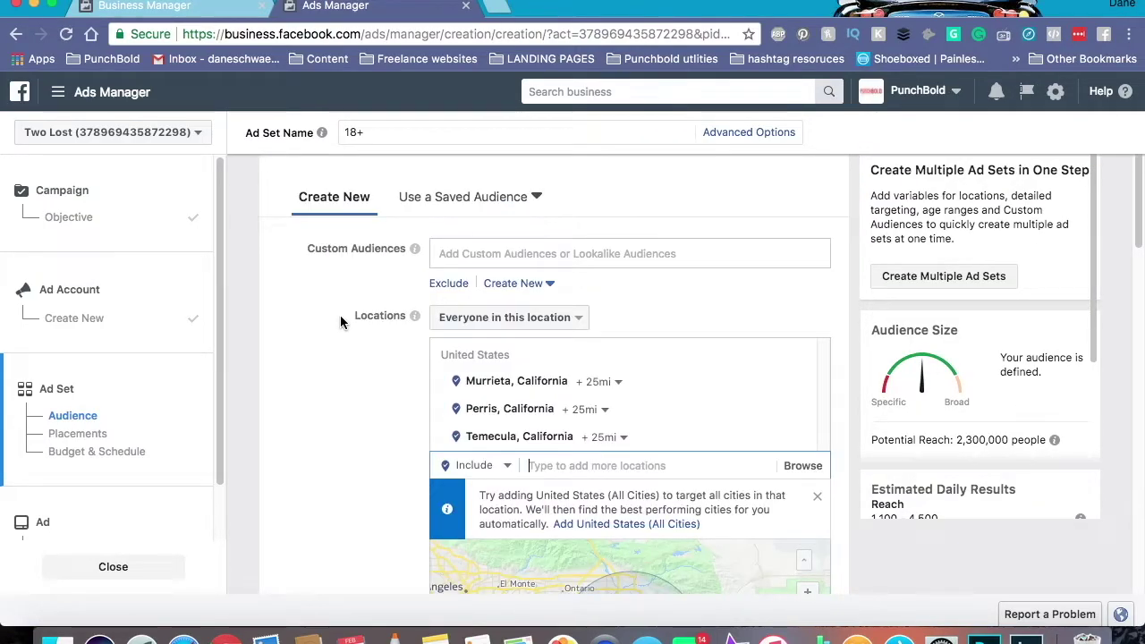
pyautogui.scroll(-1, 340, 315)
pyautogui.click(618, 350)
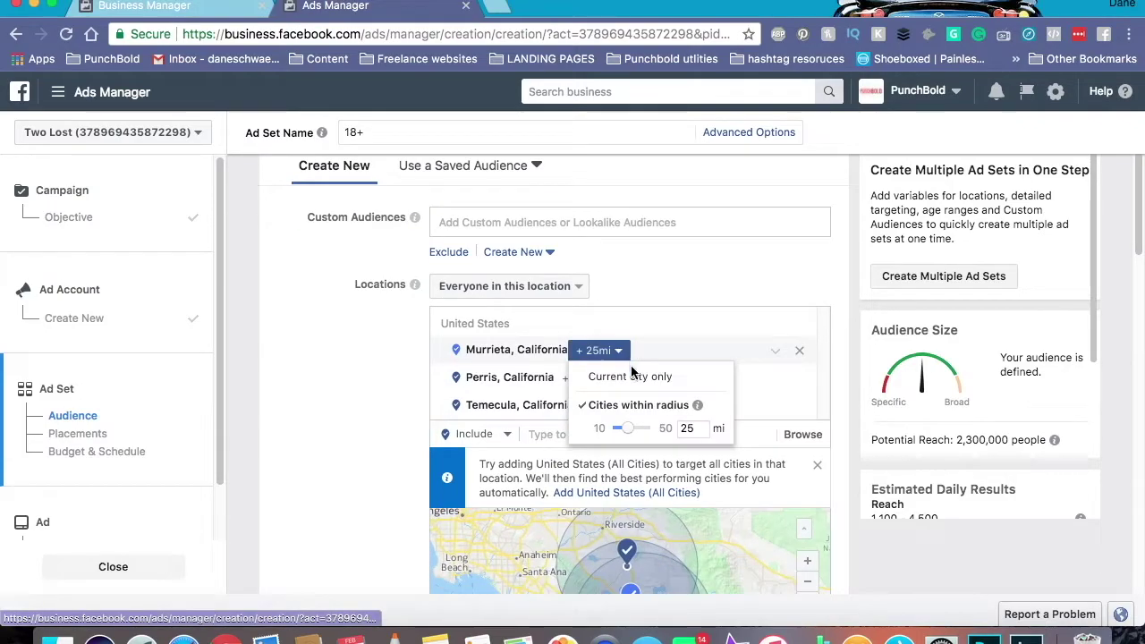
pyautogui.moveTo(627, 428); pyautogui.dragTo(650, 431)
pyautogui.click(290, 406)
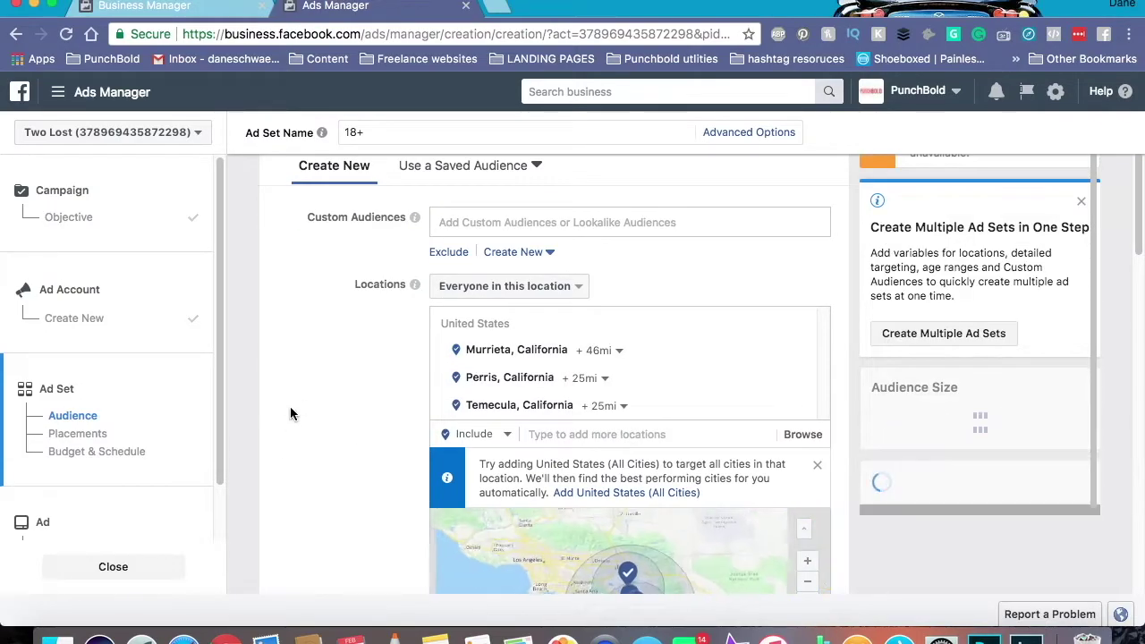
pyautogui.scroll(-7, 316, 387)
pyautogui.scroll(3, 317, 389)
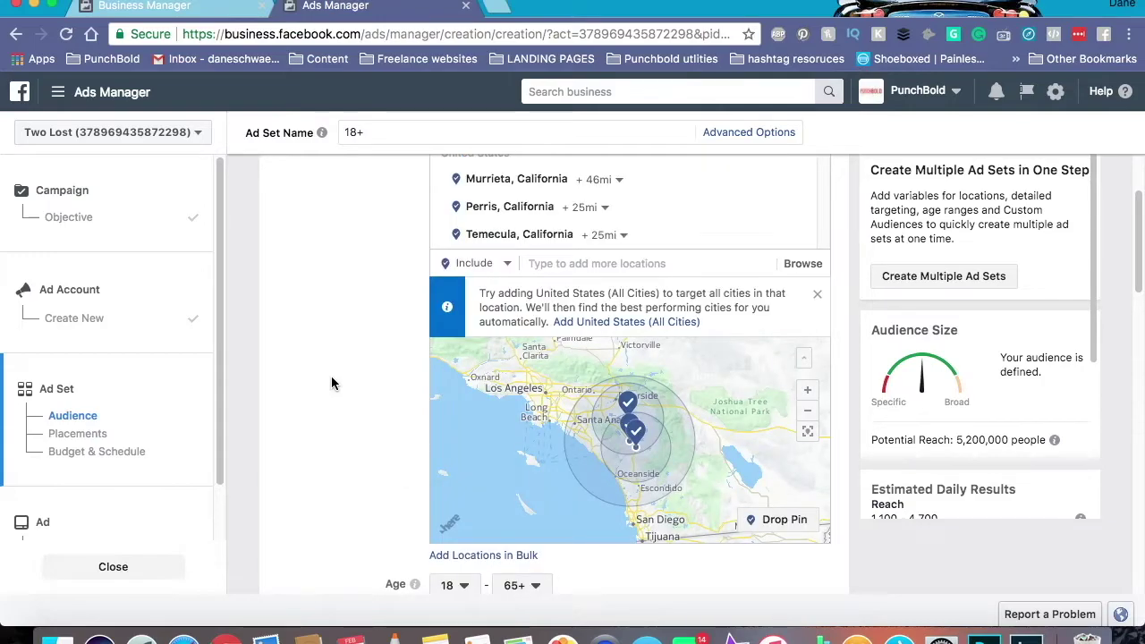
# - Reduce Murrieta's targeting radius to 10 miles and try limiting it to the current city only
pyautogui.click(622, 188)
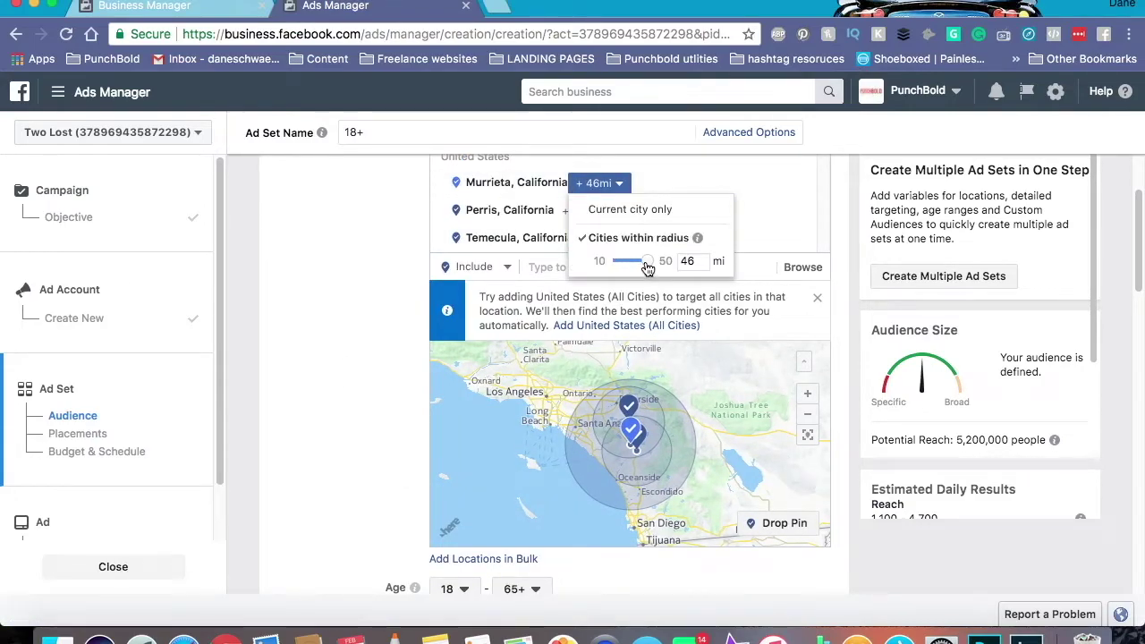
pyautogui.moveTo(647, 268); pyautogui.dragTo(605, 263)
pyautogui.click(599, 183)
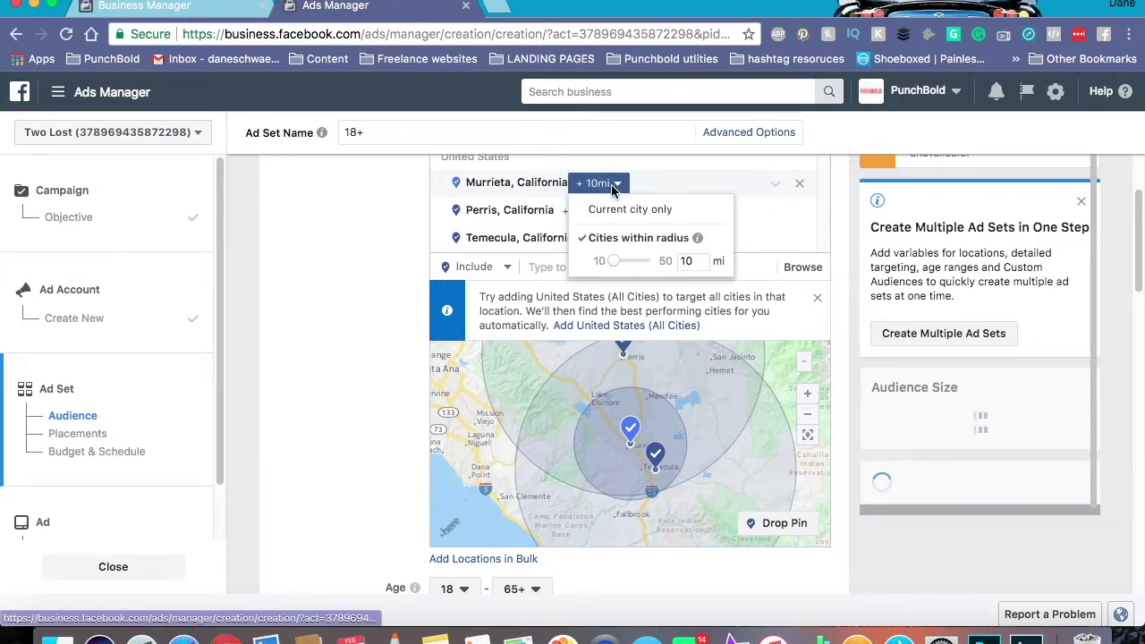
pyautogui.click(626, 211)
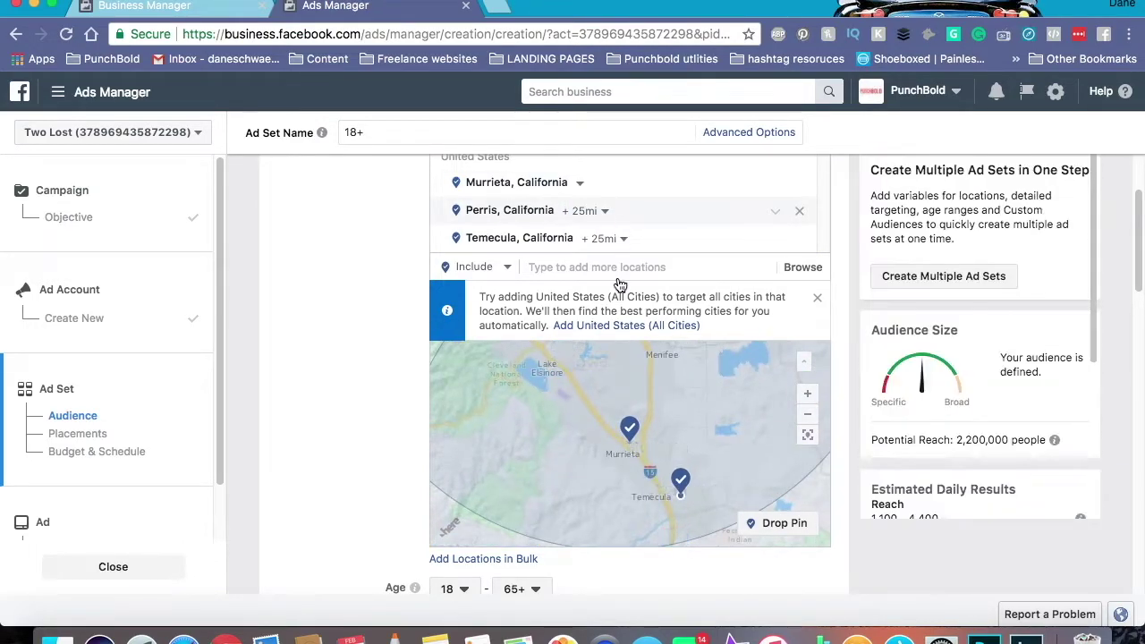
pyautogui.click(580, 182)
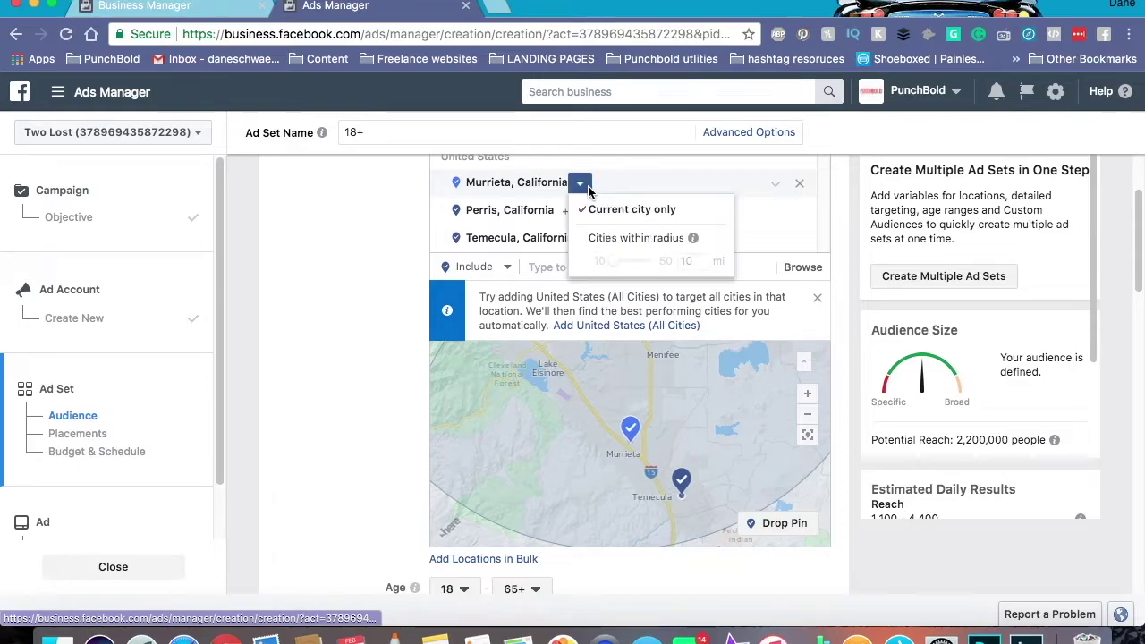
pyautogui.click(606, 221)
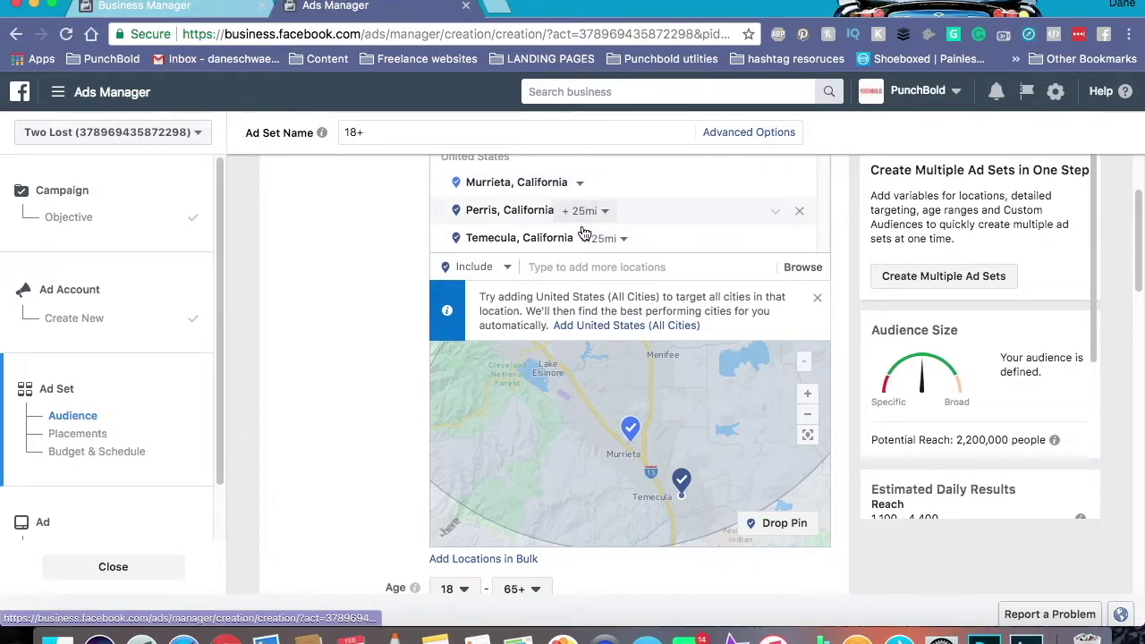
# - Set the targeting radius to 10 miles for each of Murrieta, Perris and Temecula
pyautogui.click(580, 182)
pyautogui.moveTo(608, 266); pyautogui.dragTo(593, 314)
pyautogui.click(597, 182)
pyautogui.click(586, 210)
pyautogui.click(626, 240)
pyautogui.click(332, 248)
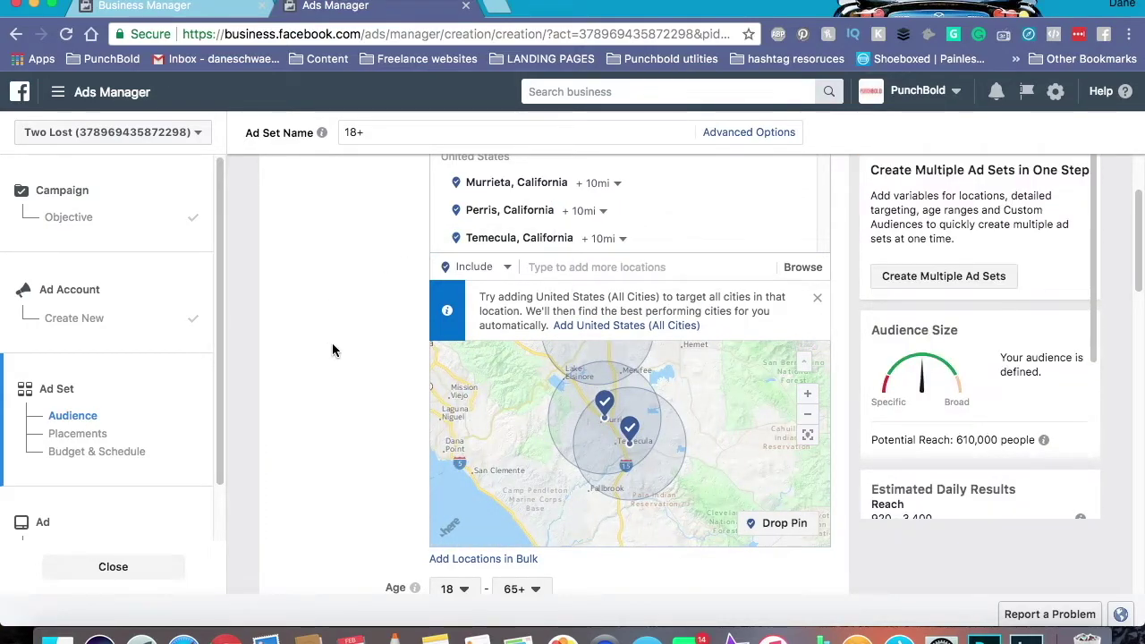
# - Restrict the location targeting to people who live in this location
pyautogui.scroll(-1, 375, 366)
pyautogui.scroll(-2, 377, 369)
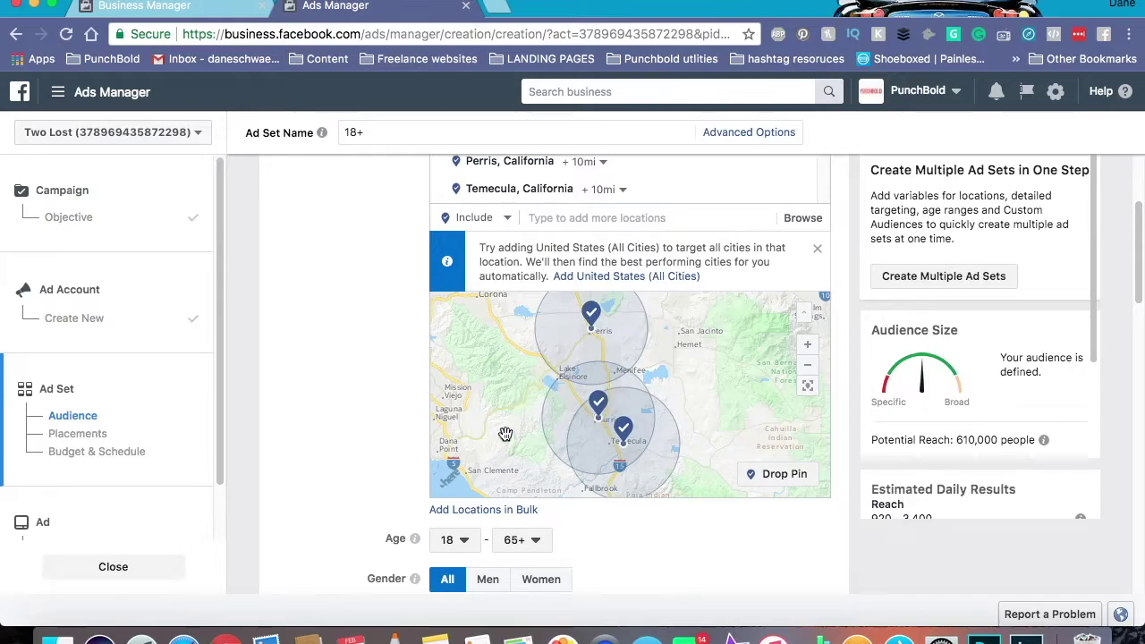
pyautogui.scroll(3, 254, 431)
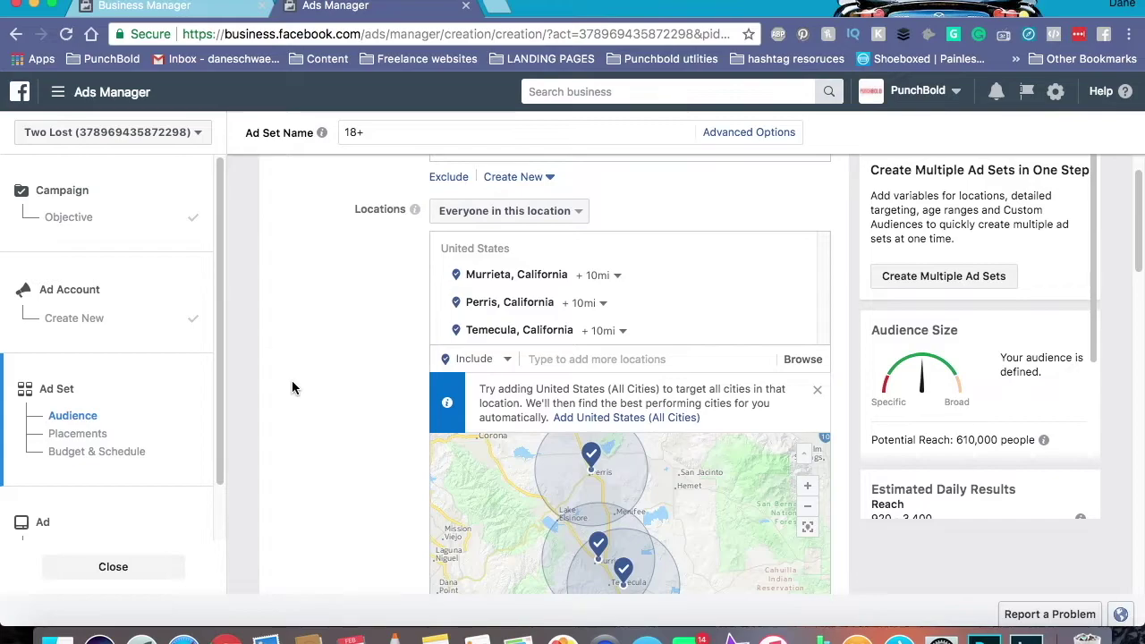
pyautogui.click(576, 212)
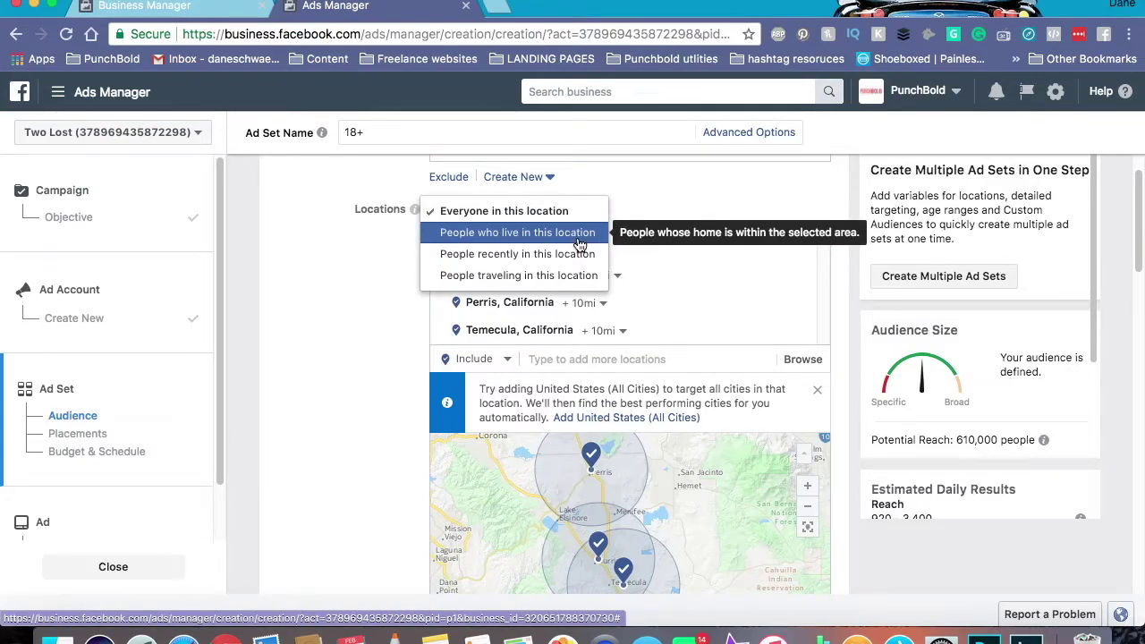
pyautogui.click(579, 237)
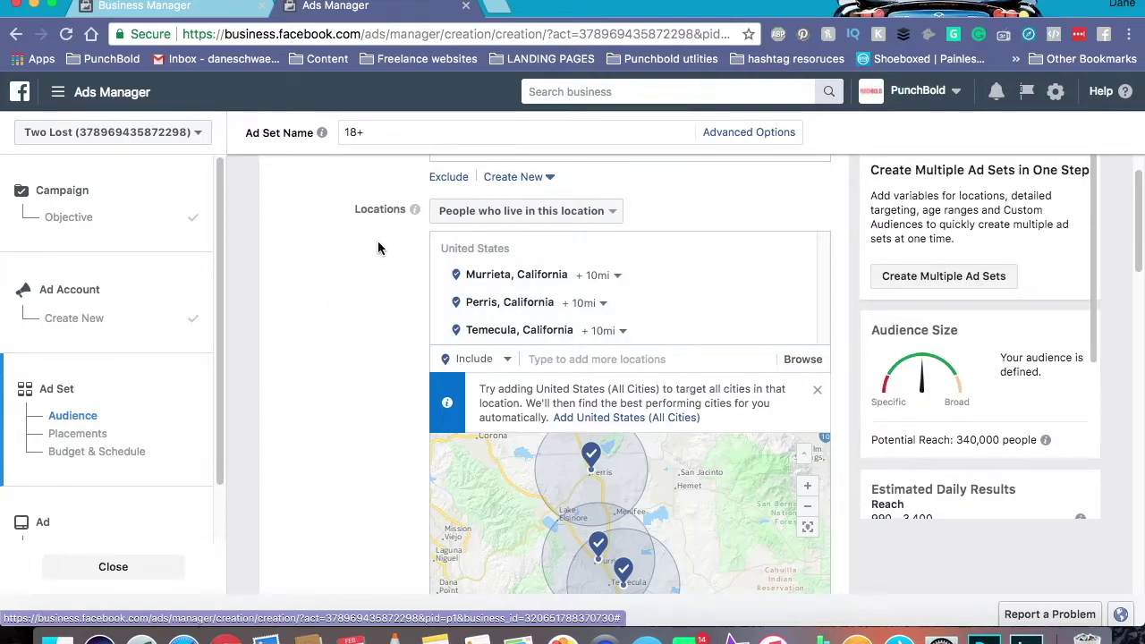
pyautogui.scroll(-2, 374, 327)
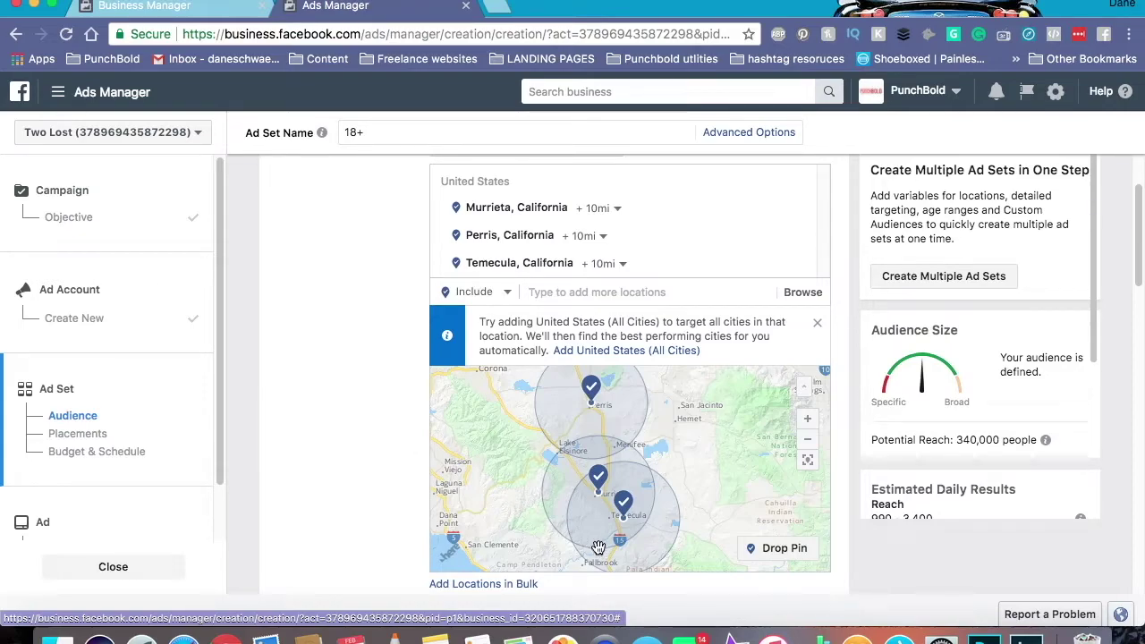
pyautogui.scroll(1, 349, 380)
pyautogui.scroll(3, 347, 374)
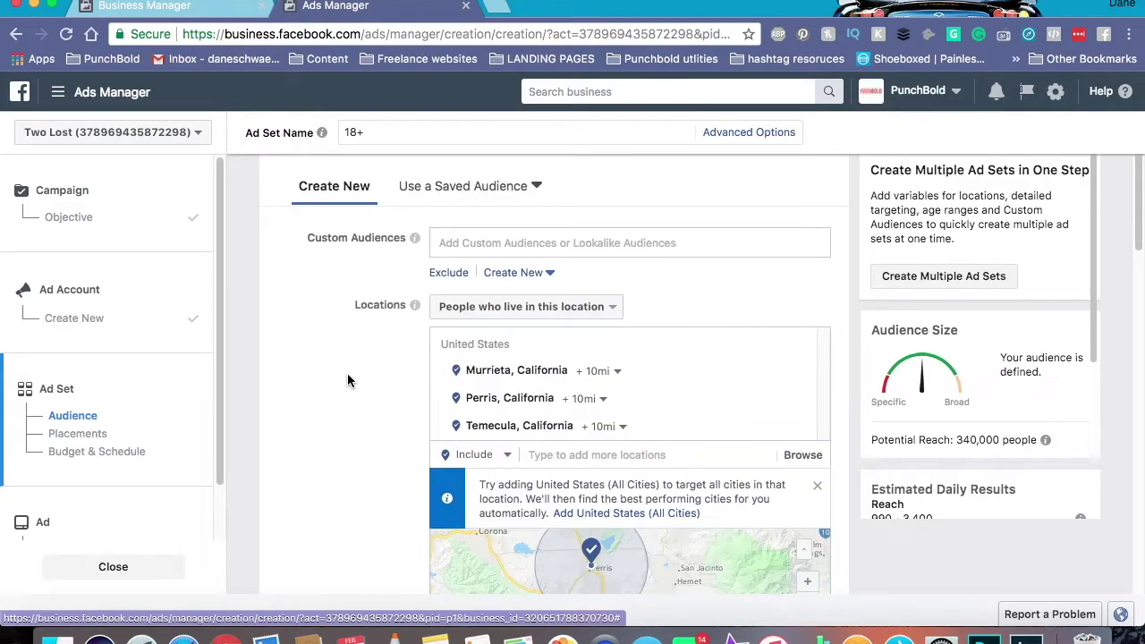
# - Examine the choices for which people in the selected locations to target
pyautogui.click(584, 306)
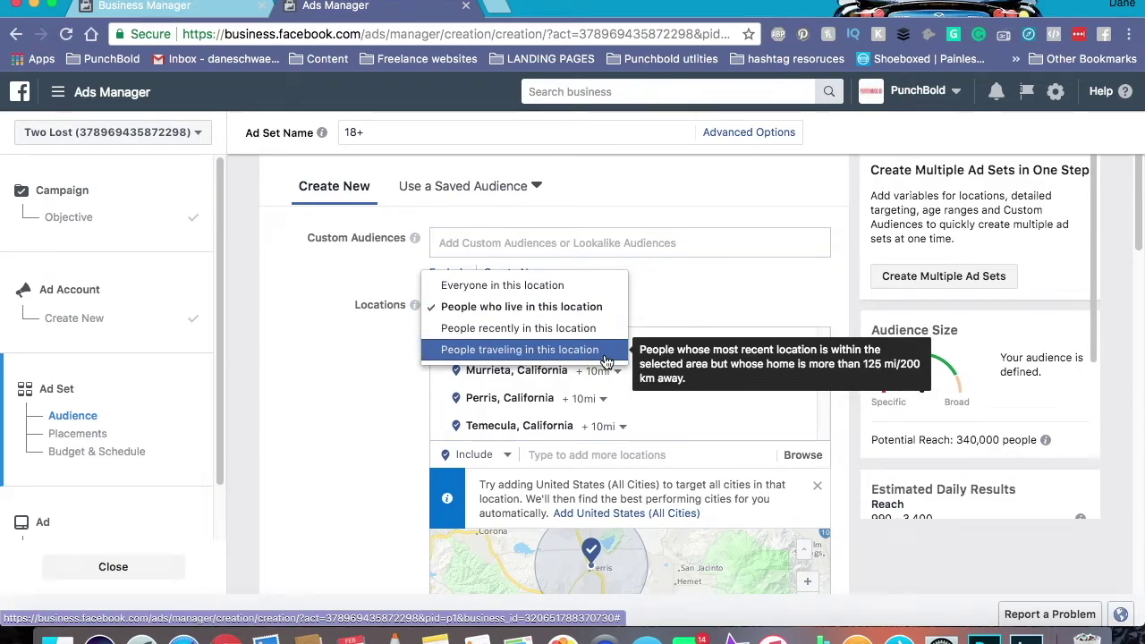
pyautogui.click(290, 368)
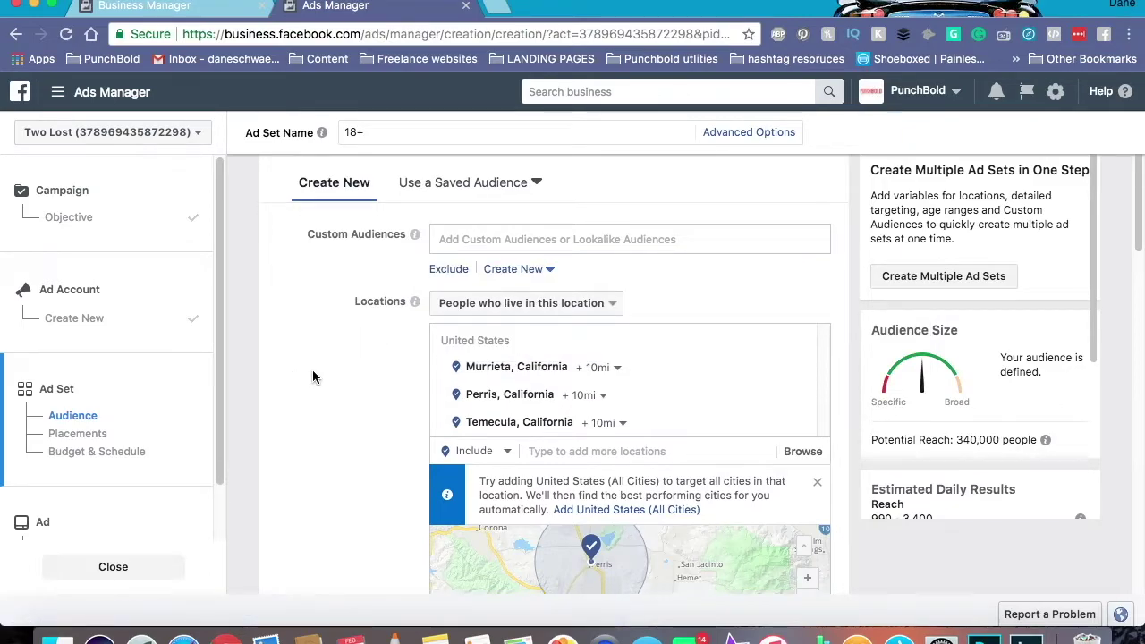
# - Set the audience's maximum age to 37
pyautogui.scroll(-2, 312, 373)
pyautogui.scroll(-3, 357, 379)
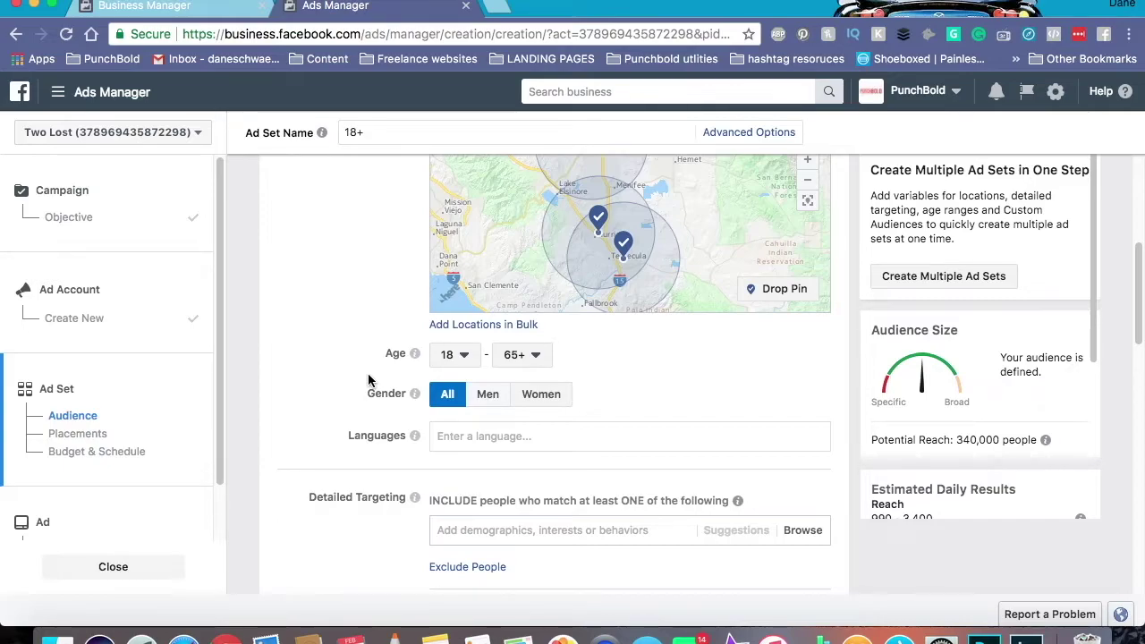
pyautogui.click(526, 354)
pyautogui.scroll(5, 542, 469)
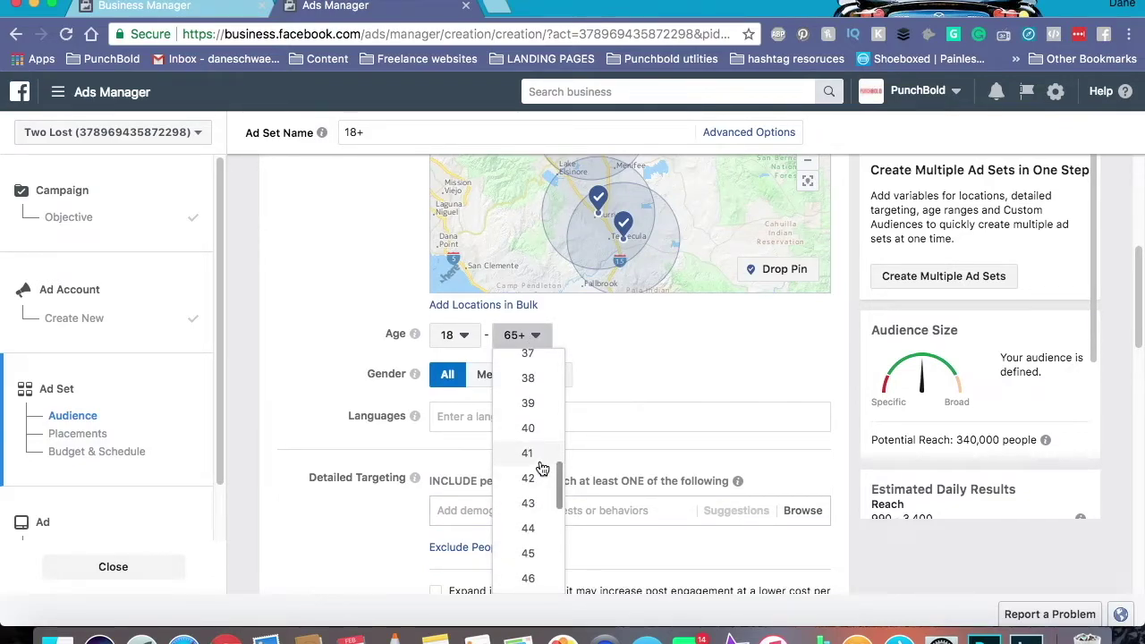
pyautogui.scroll(2, 542, 469)
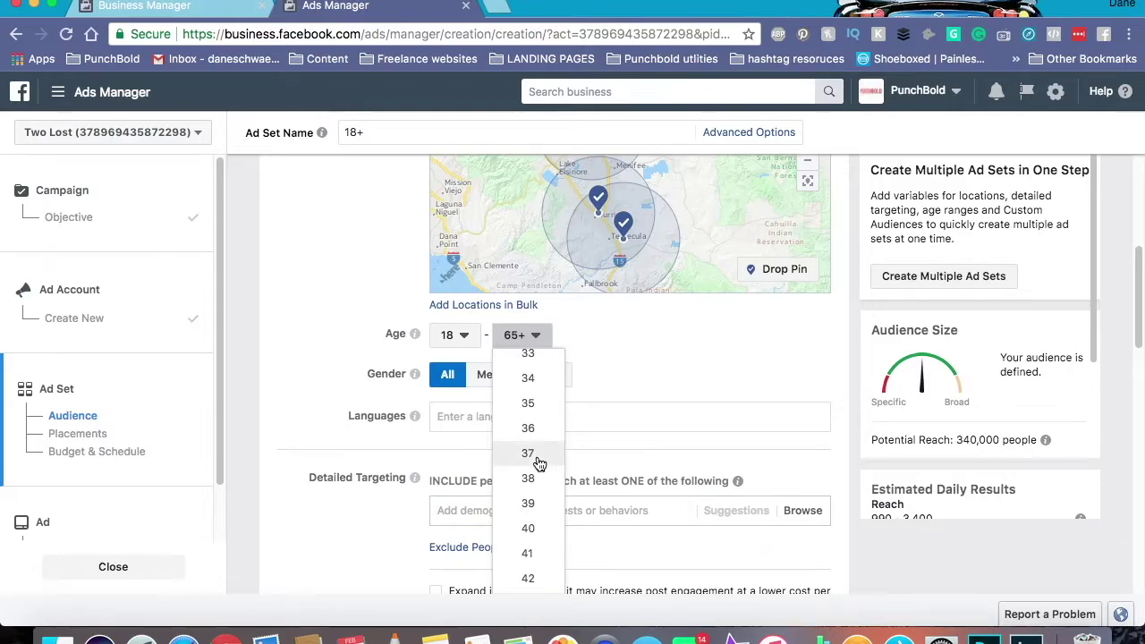
pyautogui.click(540, 462)
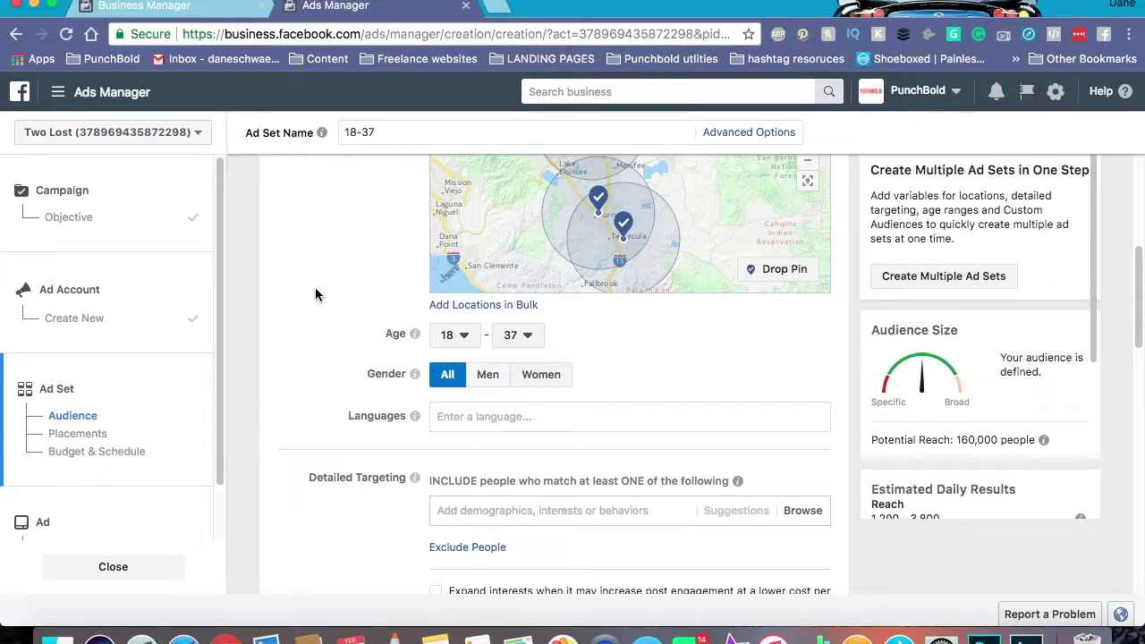
# - Limit the audience to women and add English (All) as its language
pyautogui.click(541, 375)
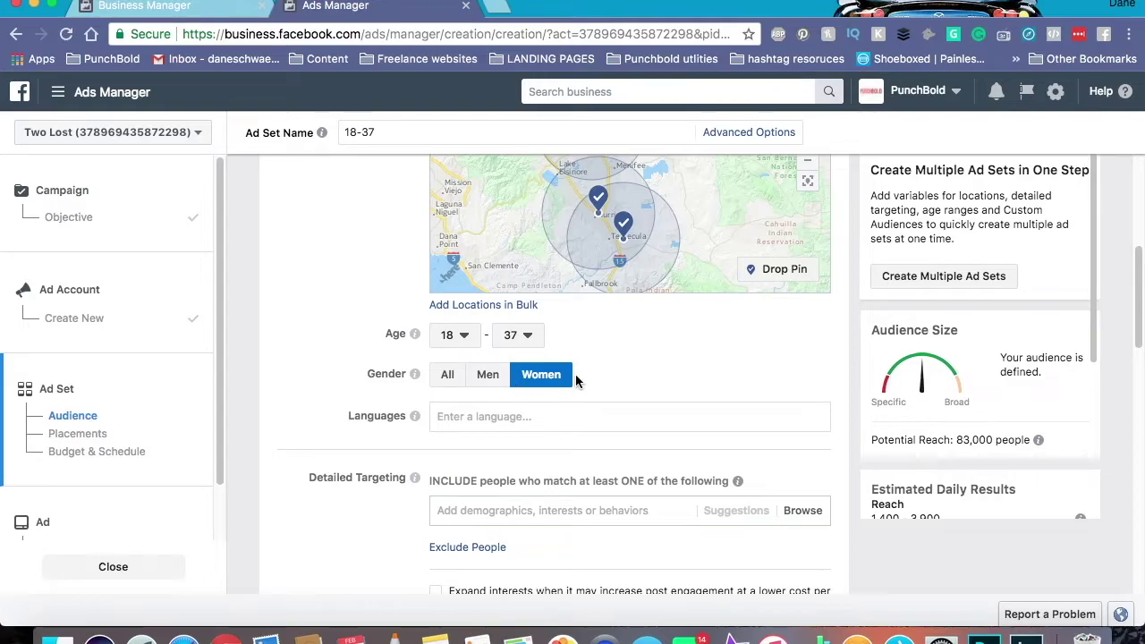
pyautogui.click(479, 416)
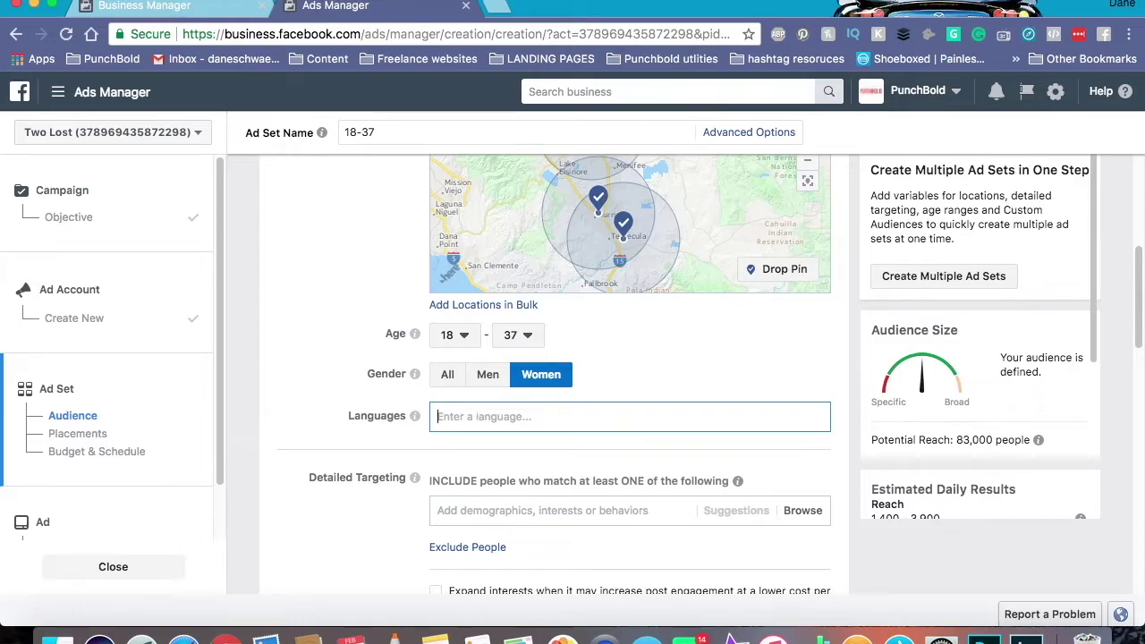
pyautogui.write('english')
pyautogui.press('Return')
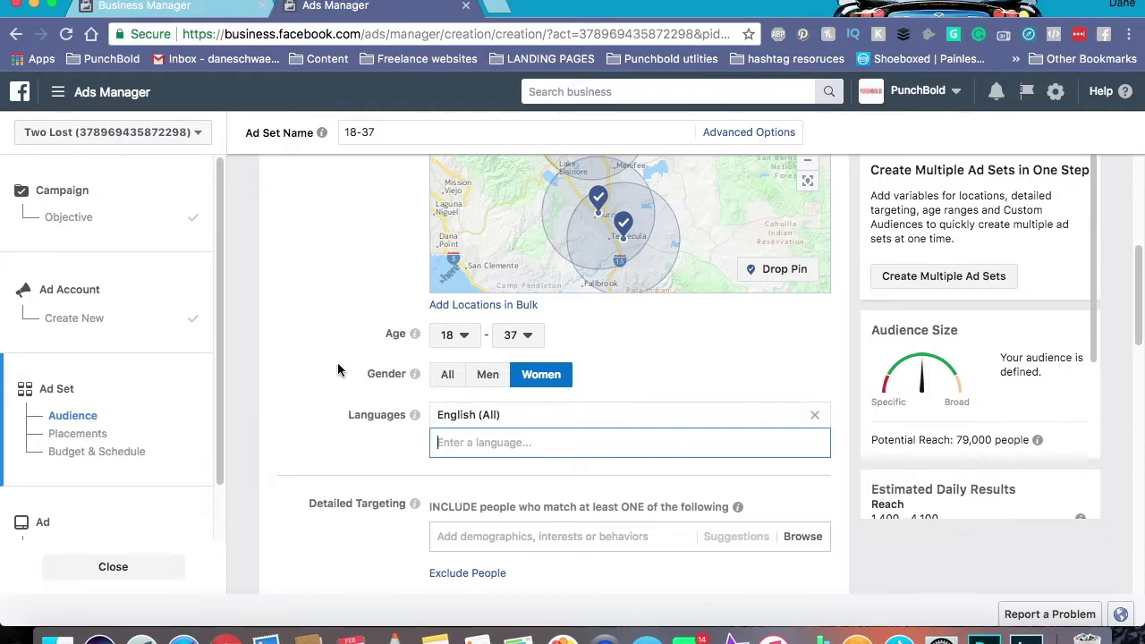
# - Try Makeup Lessons as a detailed targeting interest to check its potential reach, and remove it again
pyautogui.scroll(-2, 338, 369)
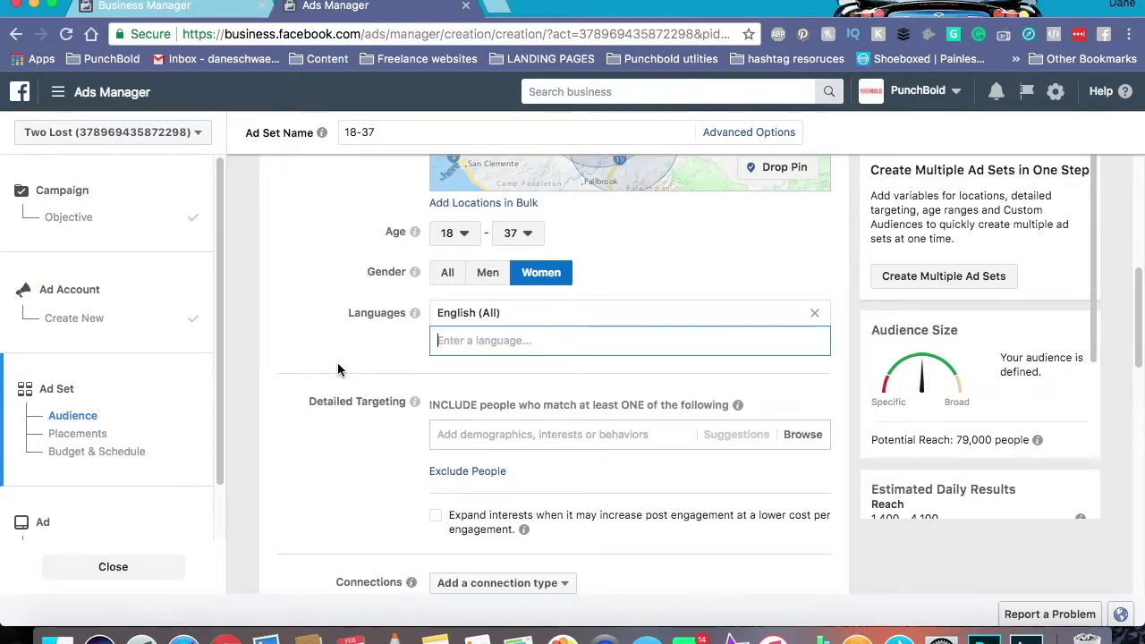
pyautogui.scroll(-1, 338, 369)
pyautogui.click(317, 446)
pyautogui.scroll(-1, 319, 442)
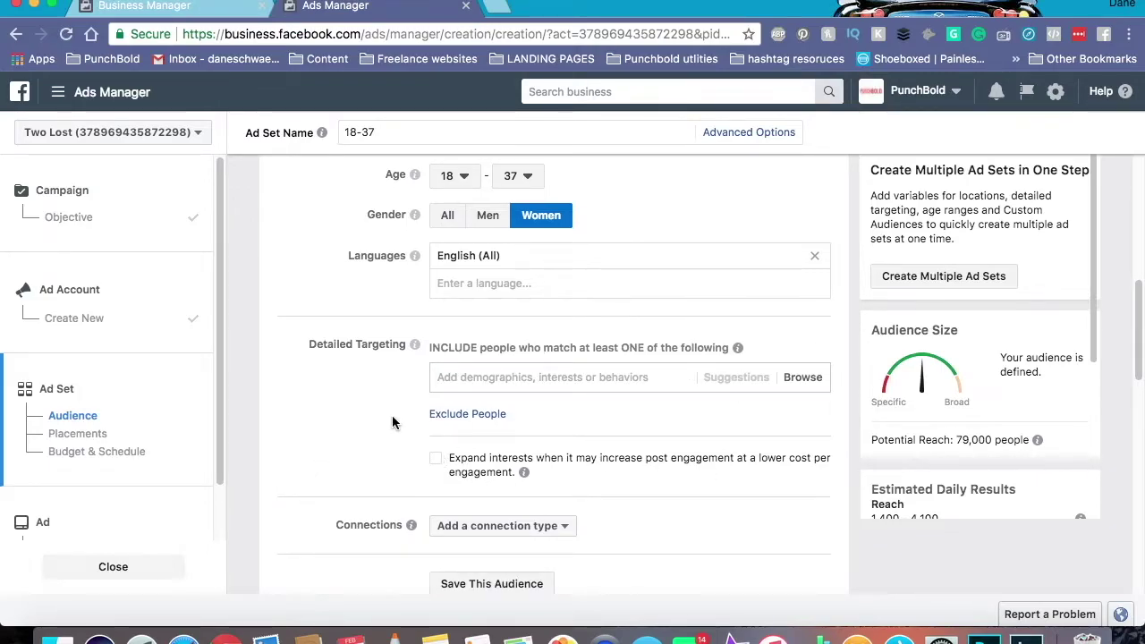
pyautogui.moveTo(372, 344); pyautogui.dragTo(578, 347)
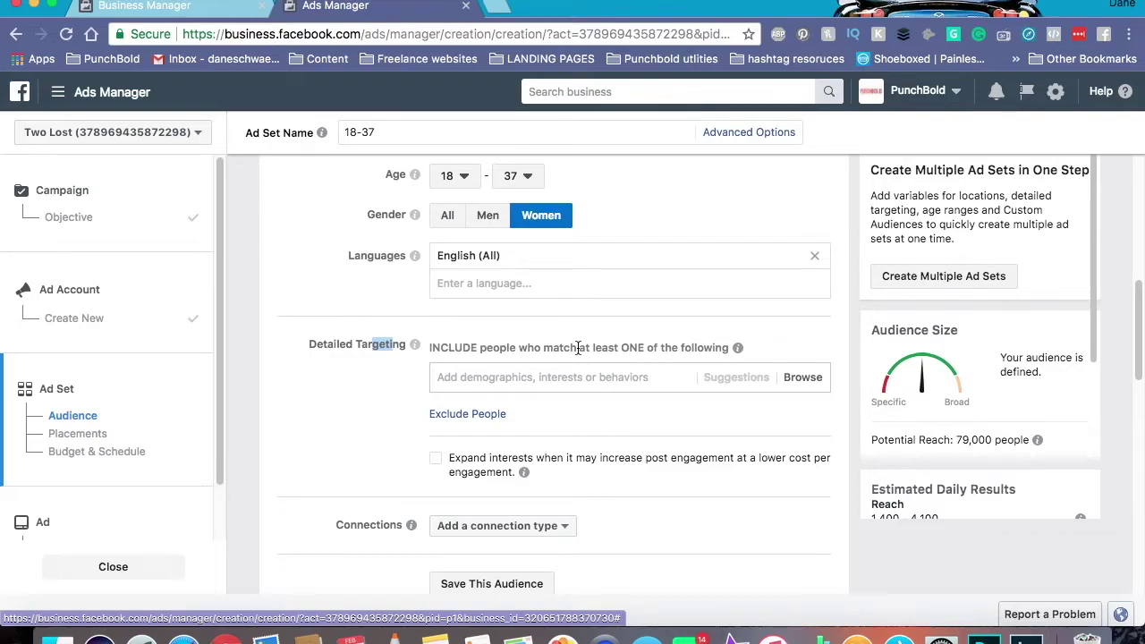
pyautogui.click(548, 377)
pyautogui.write('makeup')
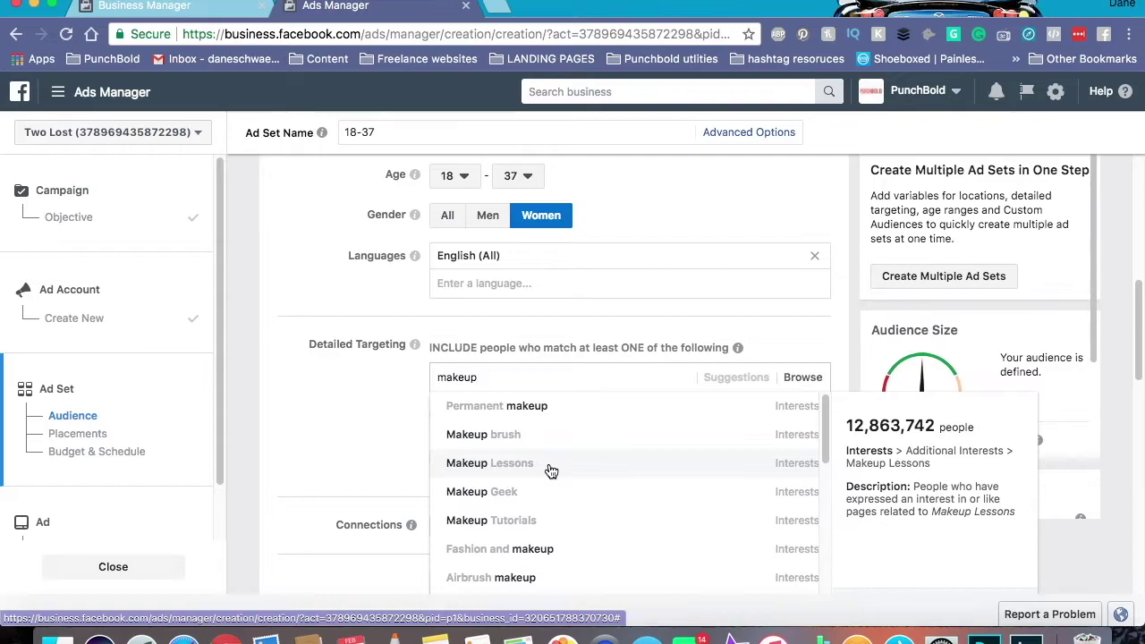
pyautogui.click(551, 471)
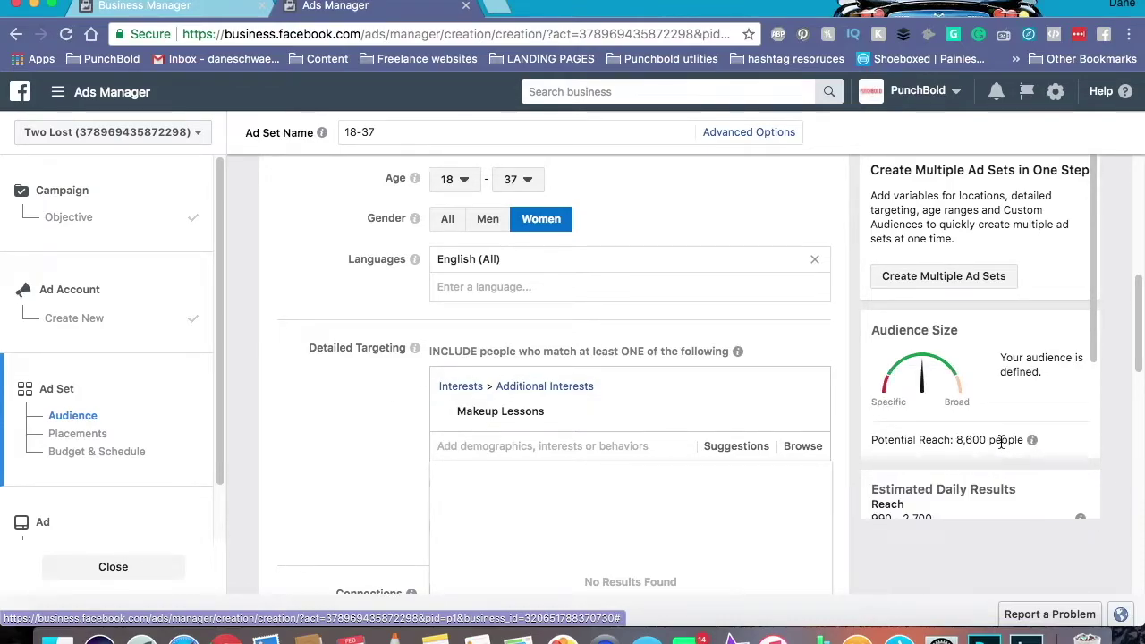
pyautogui.click(808, 390)
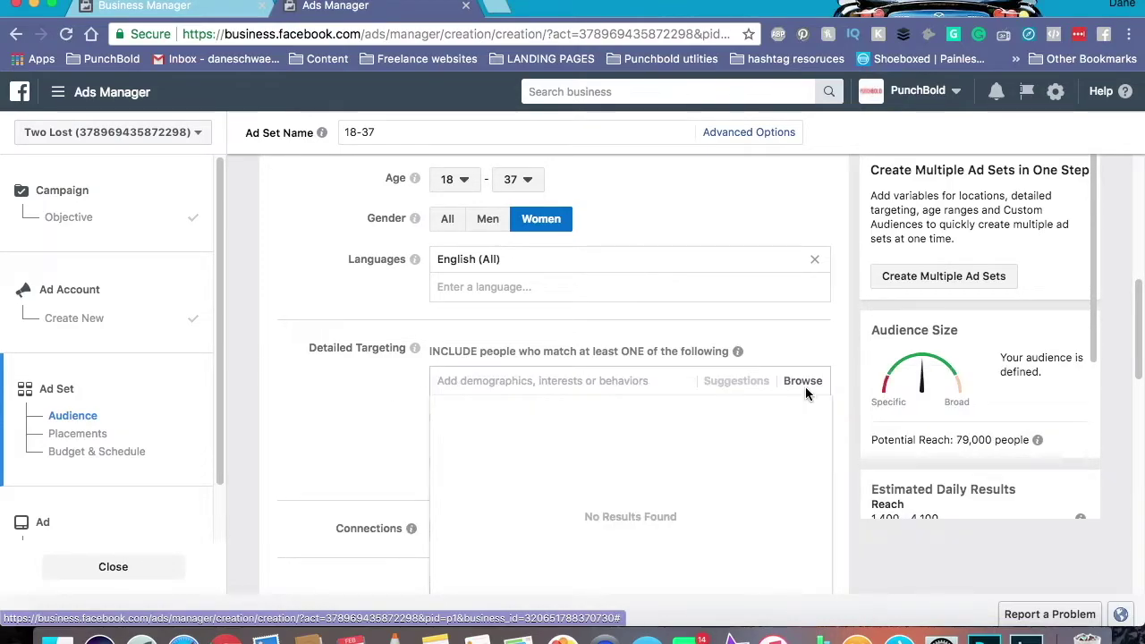
# - Try Mattress as a detailed targeting interest to check its potential reach, and remove it again
pyautogui.click(586, 385)
pyautogui.write('mattress')
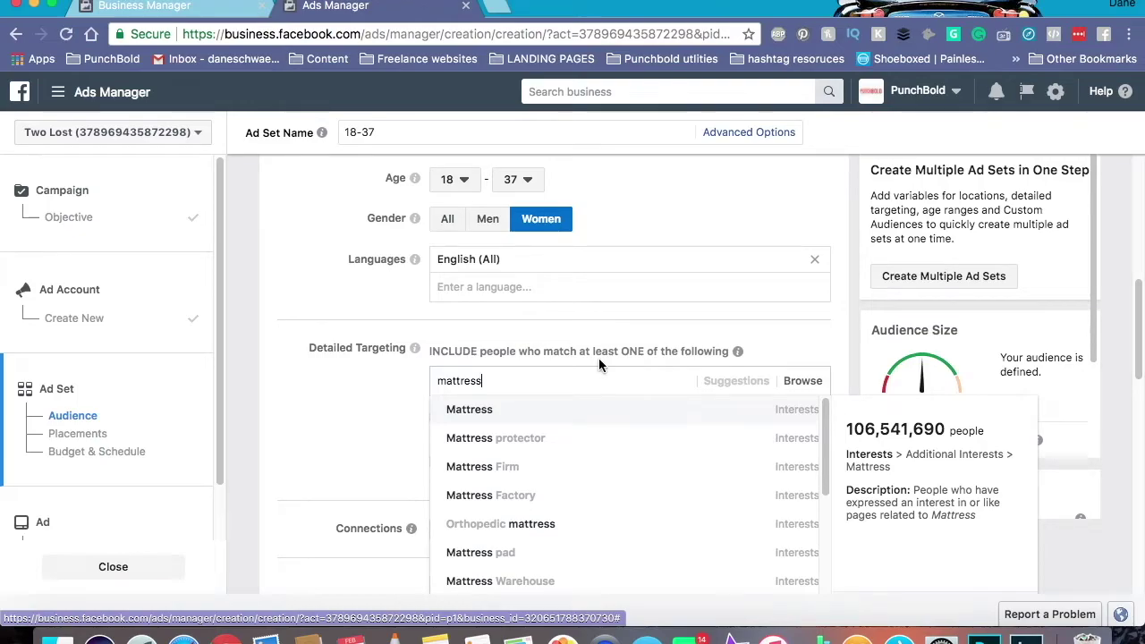
pyautogui.click(600, 411)
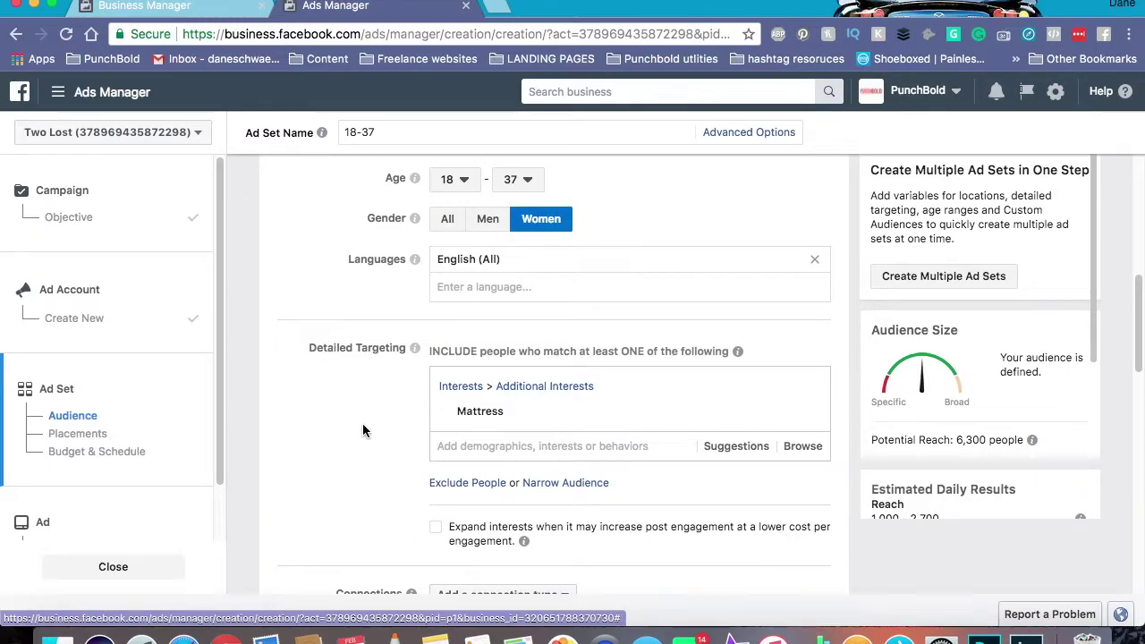
pyautogui.moveTo(807, 411)
pyautogui.click(807, 416)
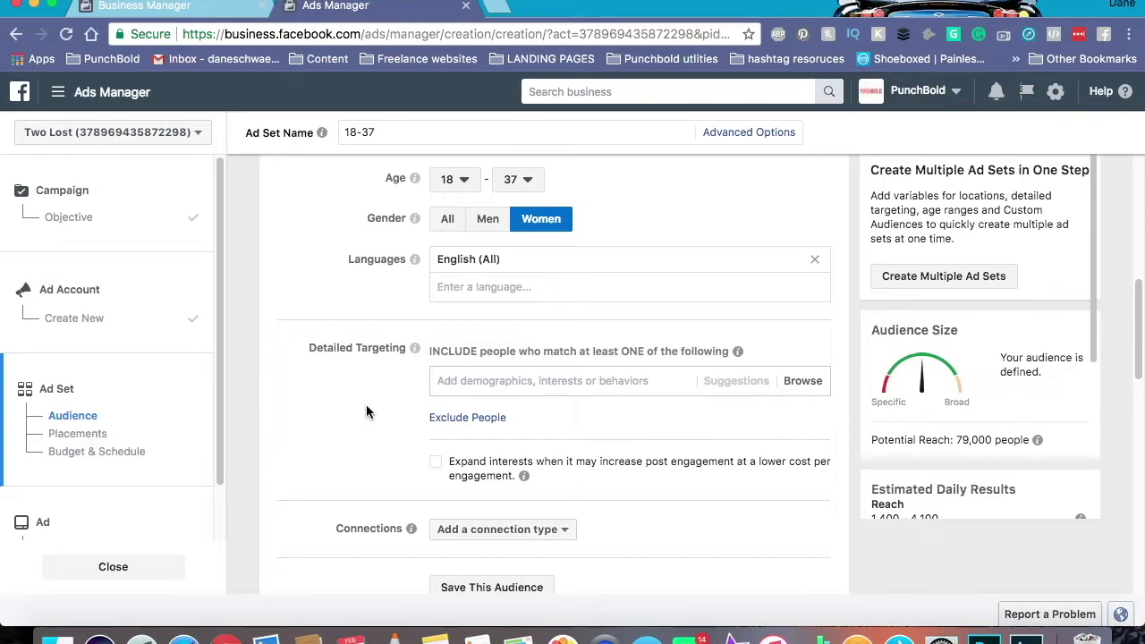
# - Search the detailed targeting options for "makeup" and examine the suggested interests and job titles
pyautogui.click(474, 380)
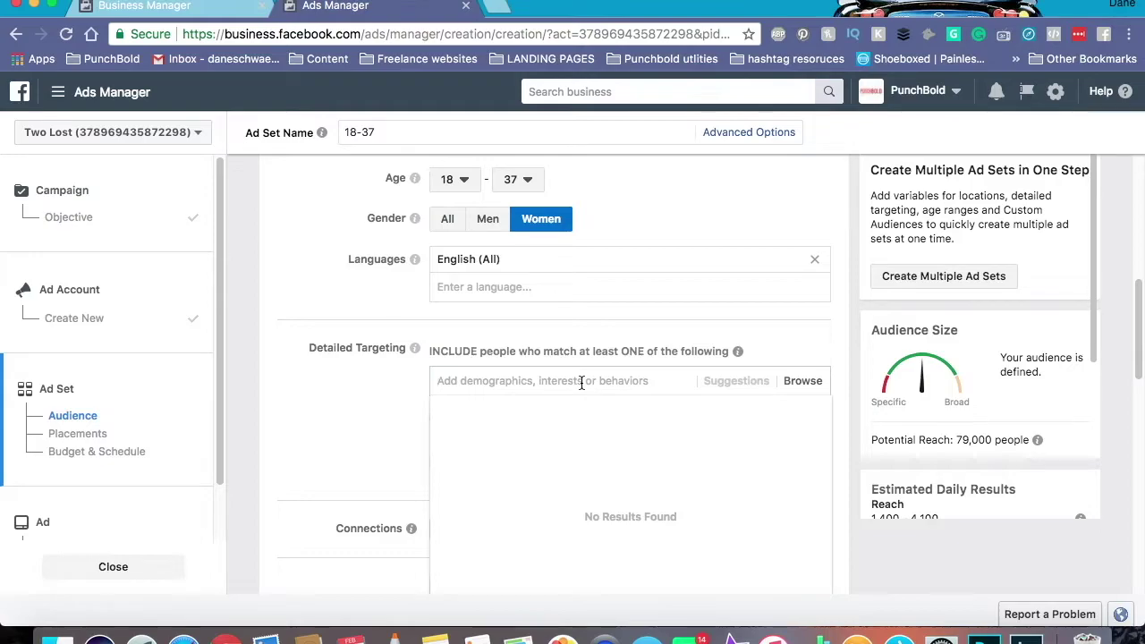
pyautogui.write('makeup')
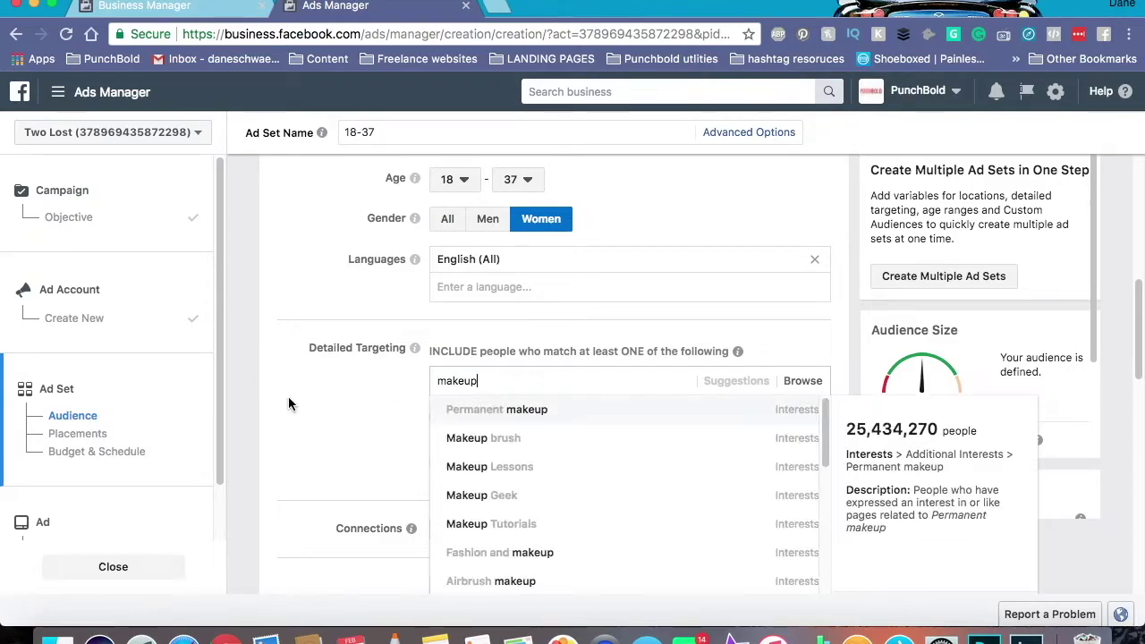
pyautogui.scroll(-5, 725, 429)
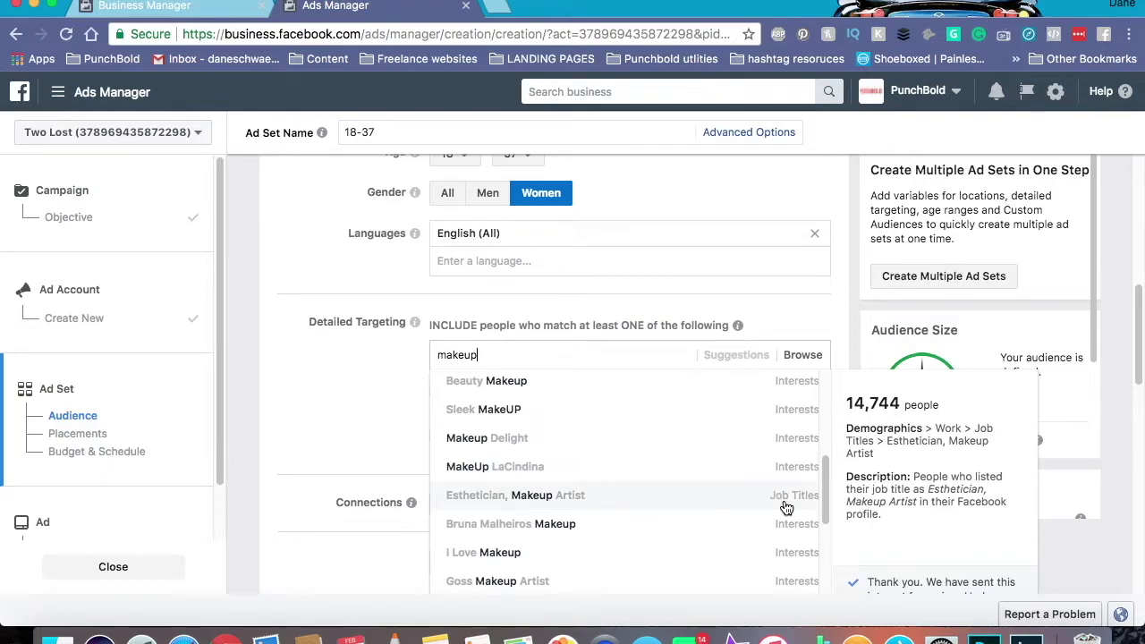
pyautogui.scroll(-10, 774, 504)
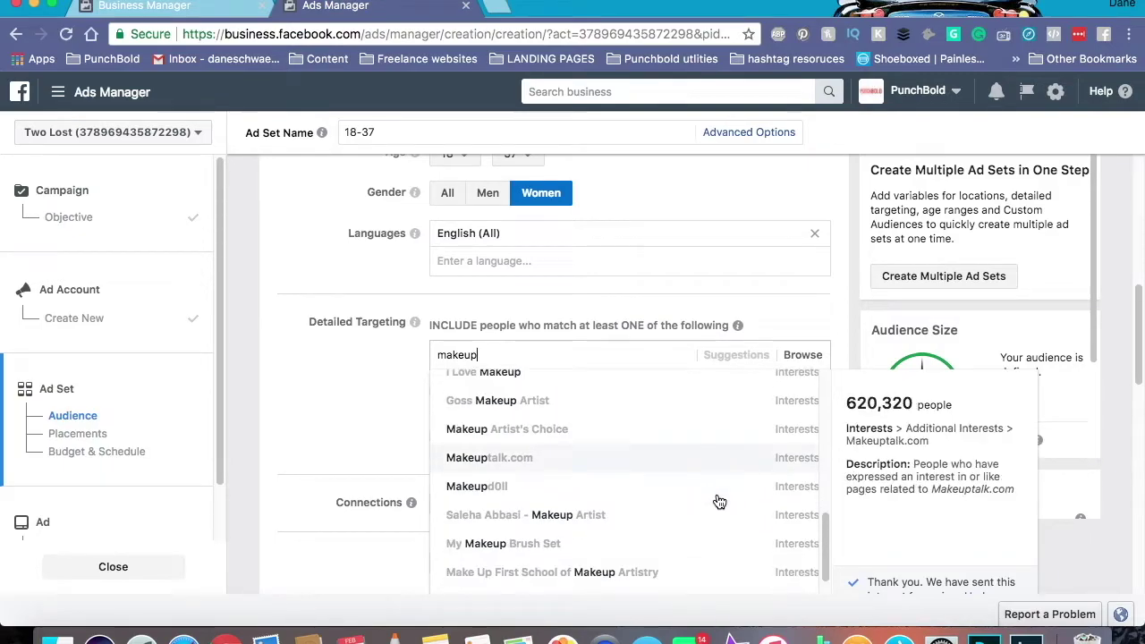
pyautogui.scroll(5, 466, 456)
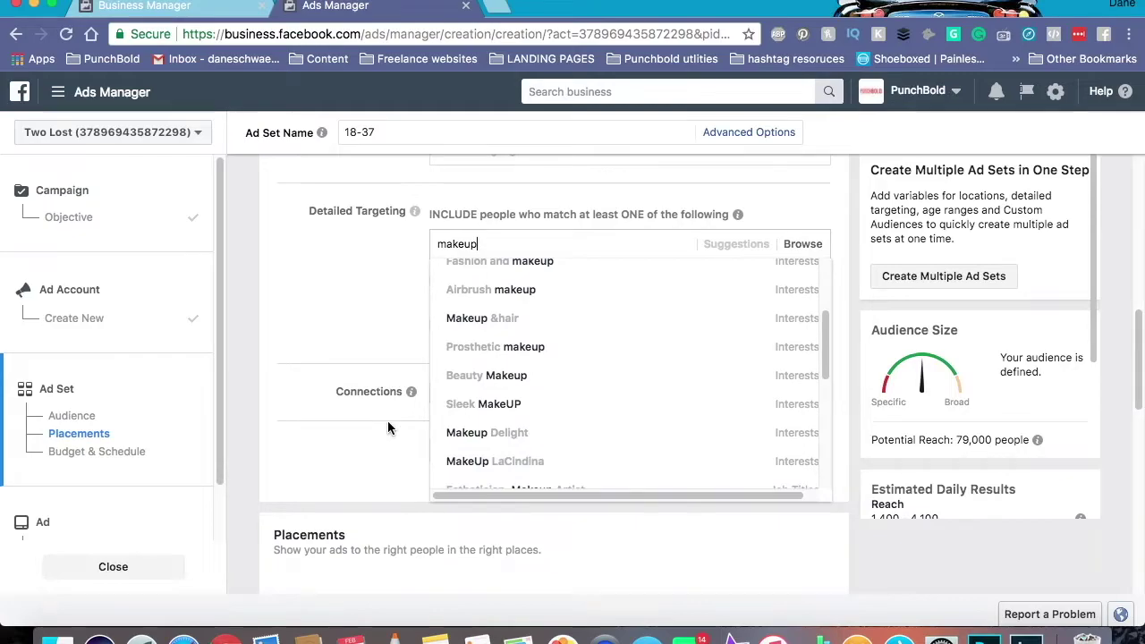
pyautogui.scroll(1, 362, 291)
pyautogui.scroll(4, 572, 357)
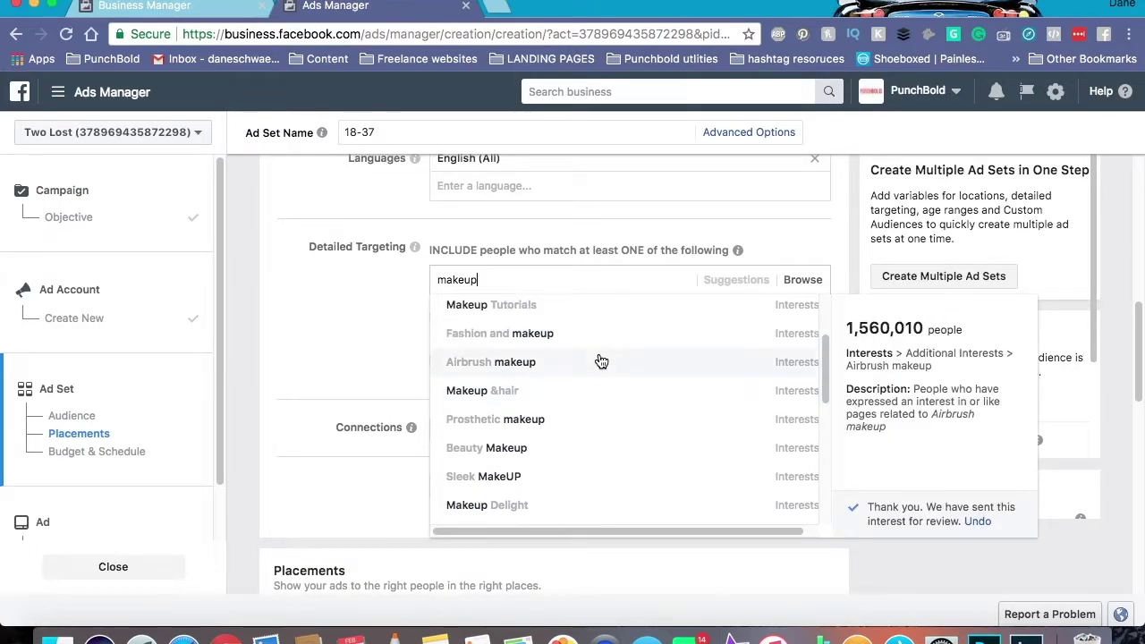
pyautogui.scroll(3, 682, 358)
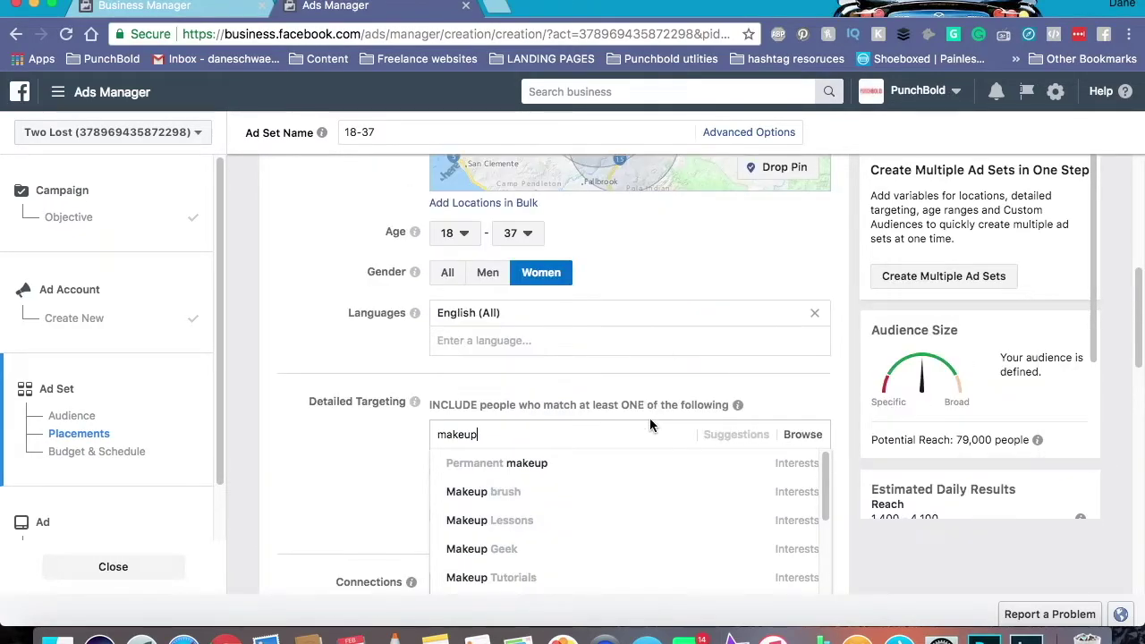
pyautogui.scroll(-2, 689, 468)
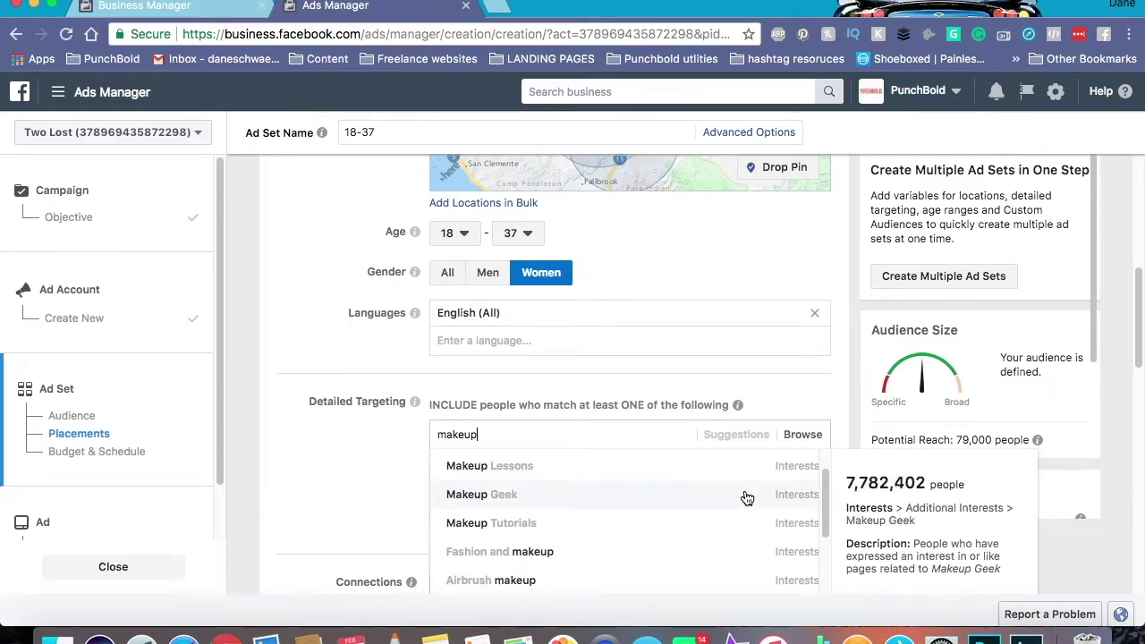
pyautogui.click(390, 490)
# - Browse the main detailed targeting categories without adding any of them
pyautogui.scroll(-2, 394, 474)
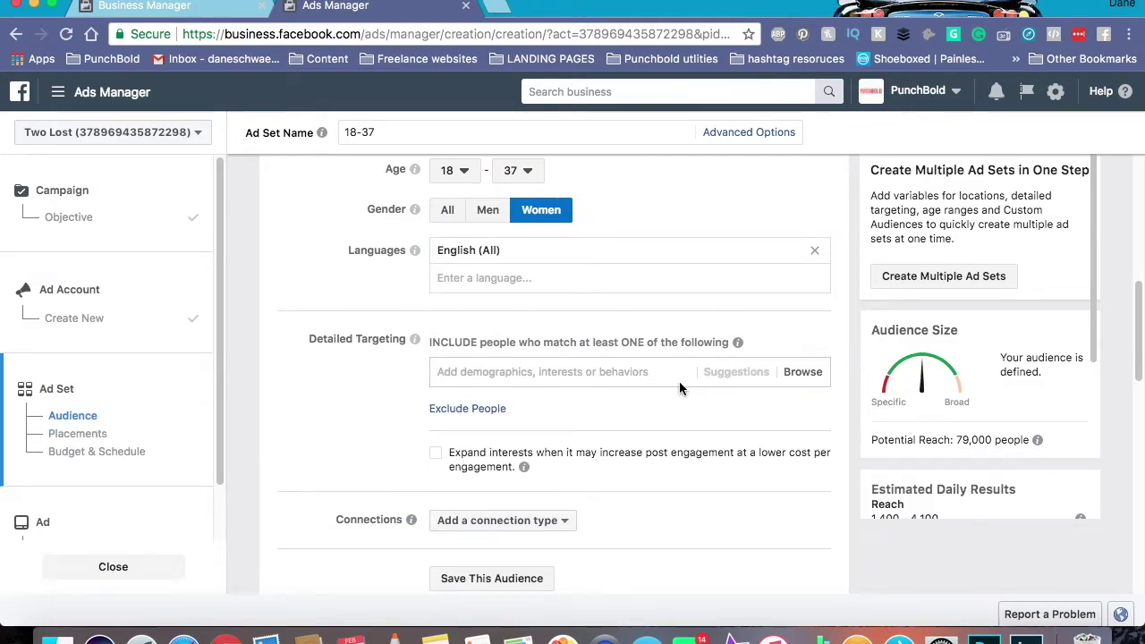
pyautogui.click(803, 378)
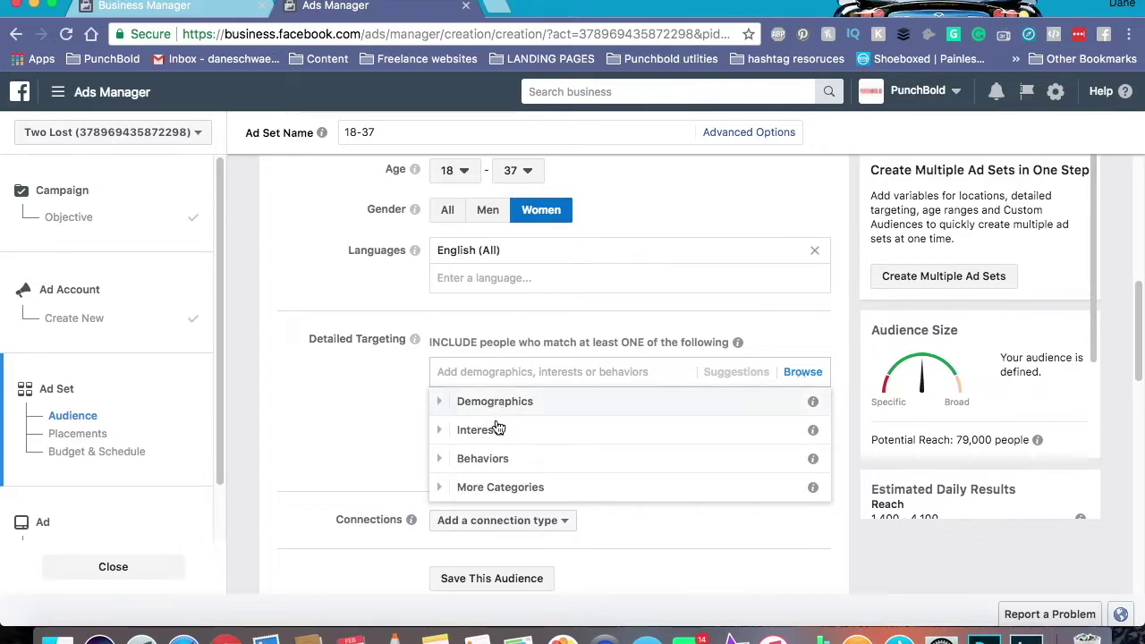
pyautogui.click(332, 427)
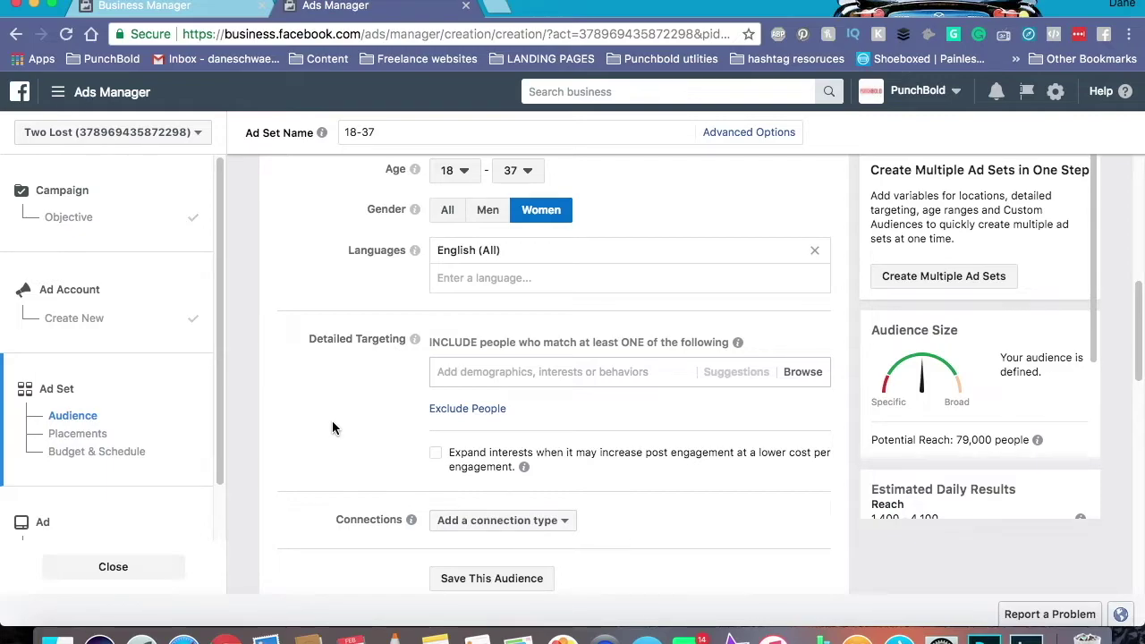
# - Examine the Facebook Pages connection types available for the audience without choosing one
pyautogui.scroll(-3, 340, 411)
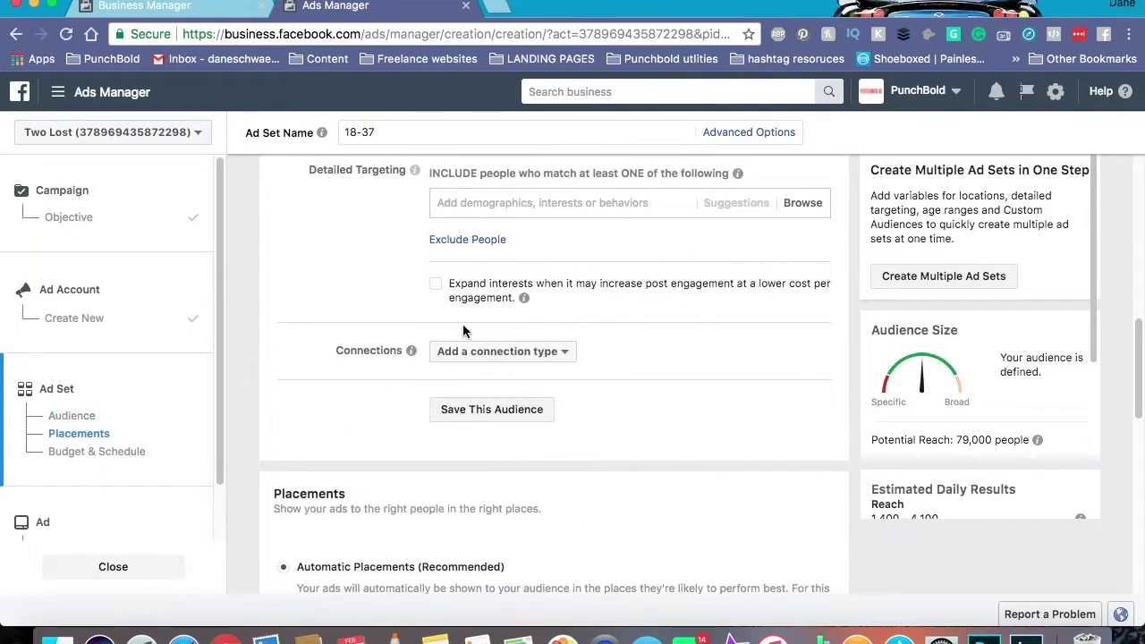
pyautogui.click(563, 356)
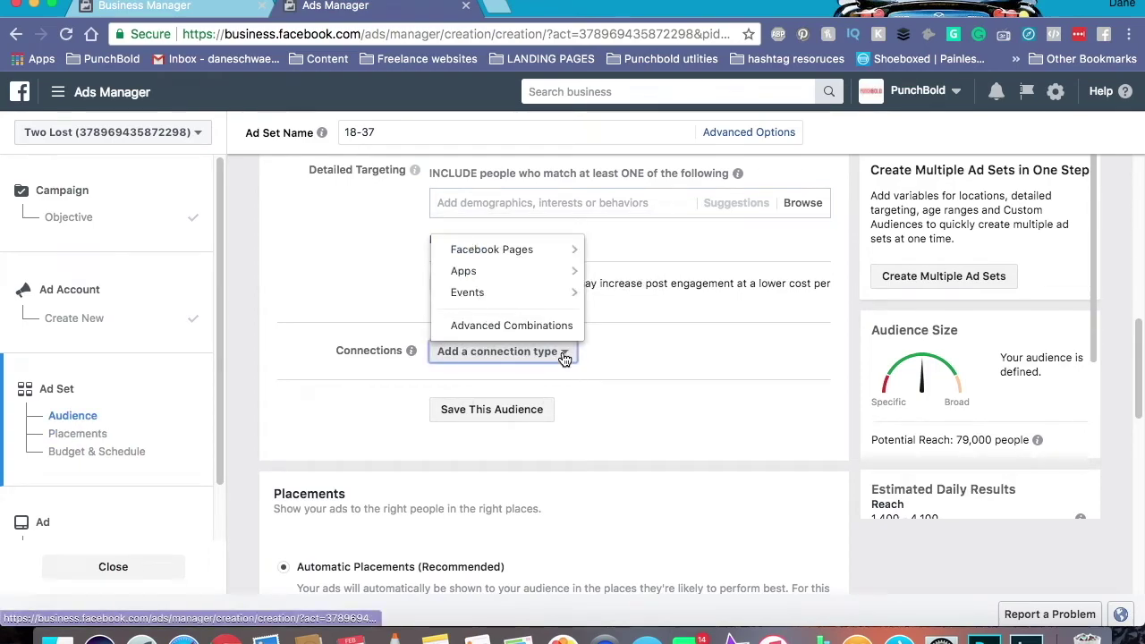
pyautogui.moveTo(560, 259)
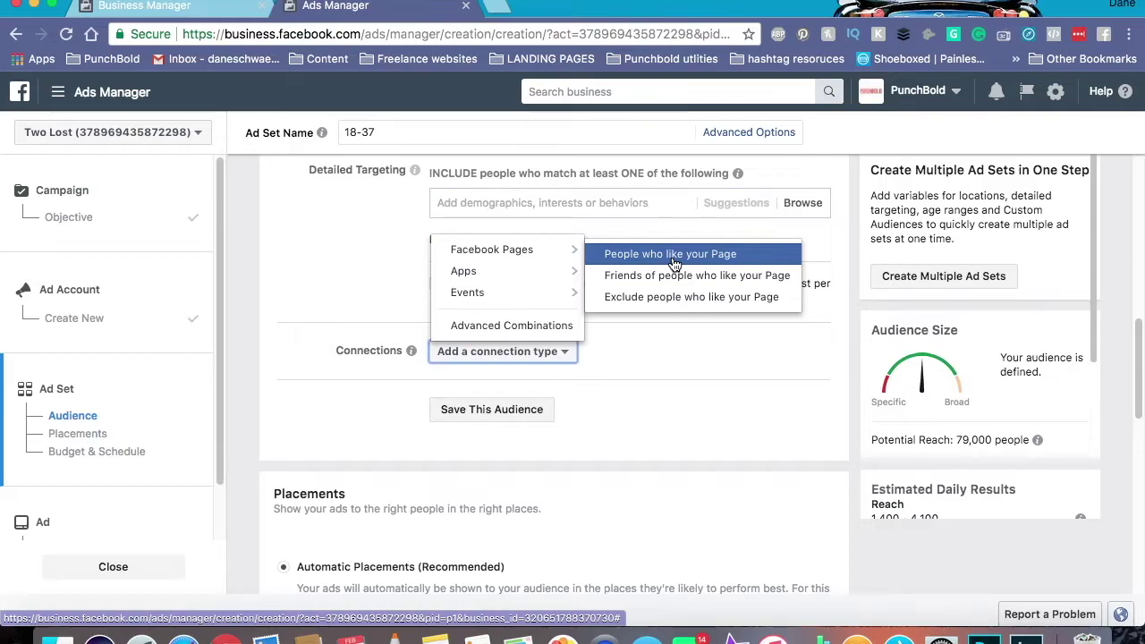
pyautogui.click(666, 348)
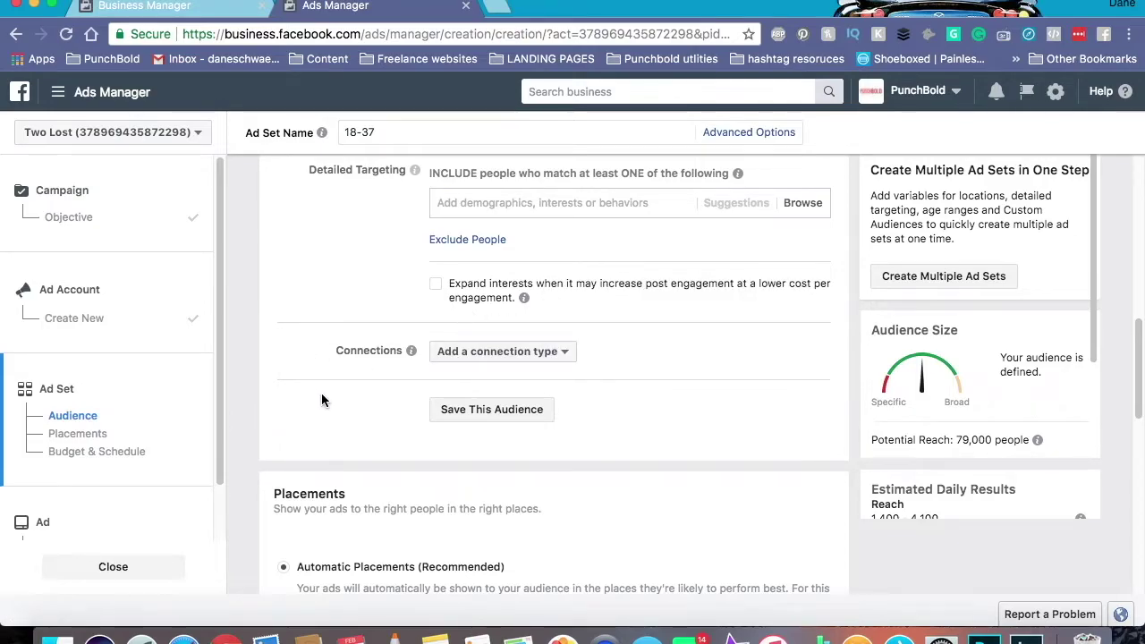
# - Switch to edited placements and deselect Instant Articles, In-Stream Videos, Suggested Videos, Instagram and Audience Network, keeping only Facebook Feeds
pyautogui.scroll(-1, 322, 399)
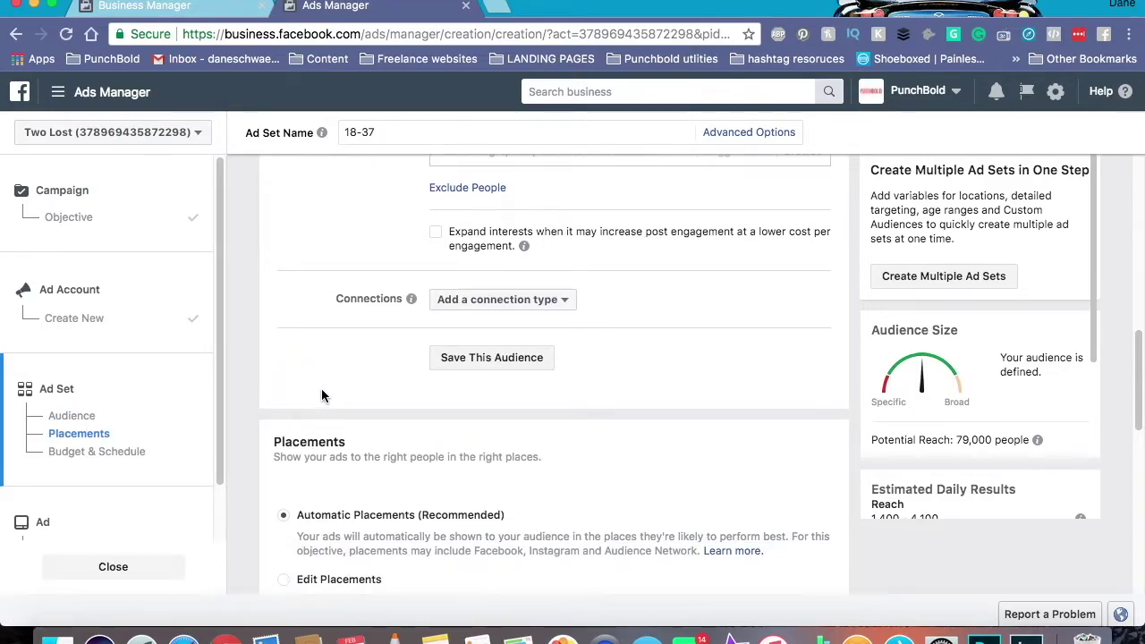
pyautogui.scroll(-3, 322, 395)
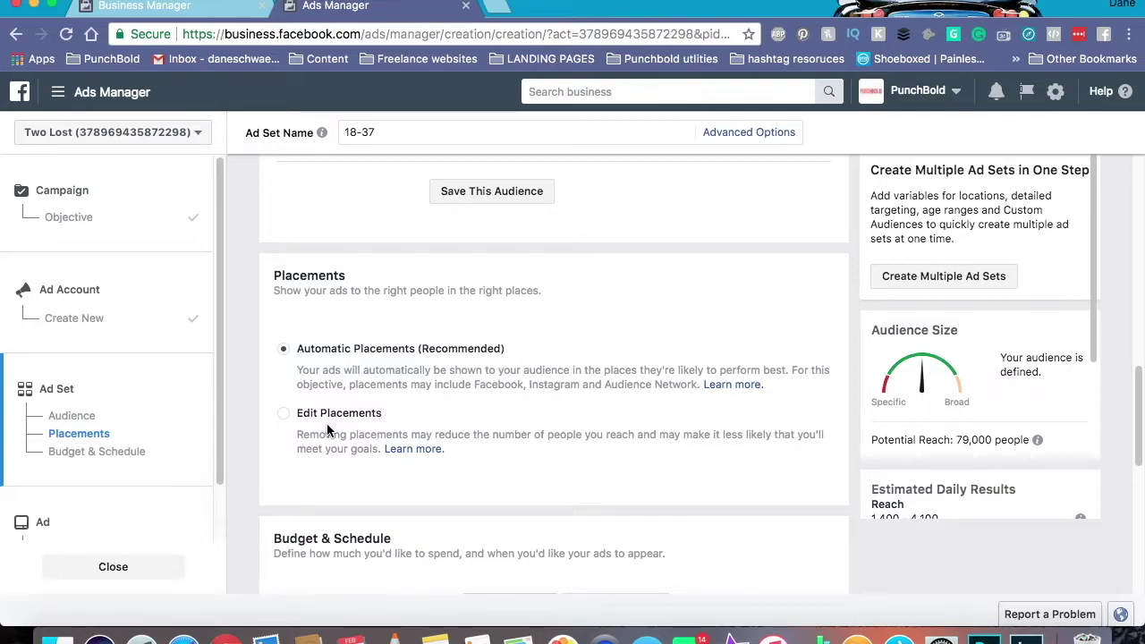
pyautogui.click(286, 414)
pyautogui.scroll(-4, 544, 367)
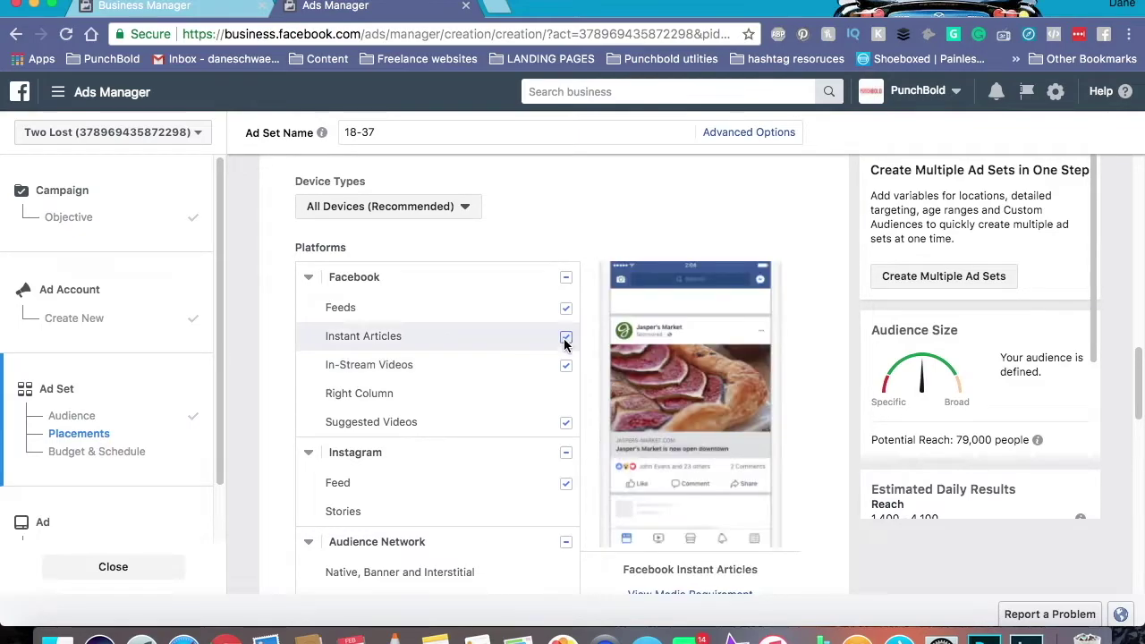
pyautogui.click(565, 336)
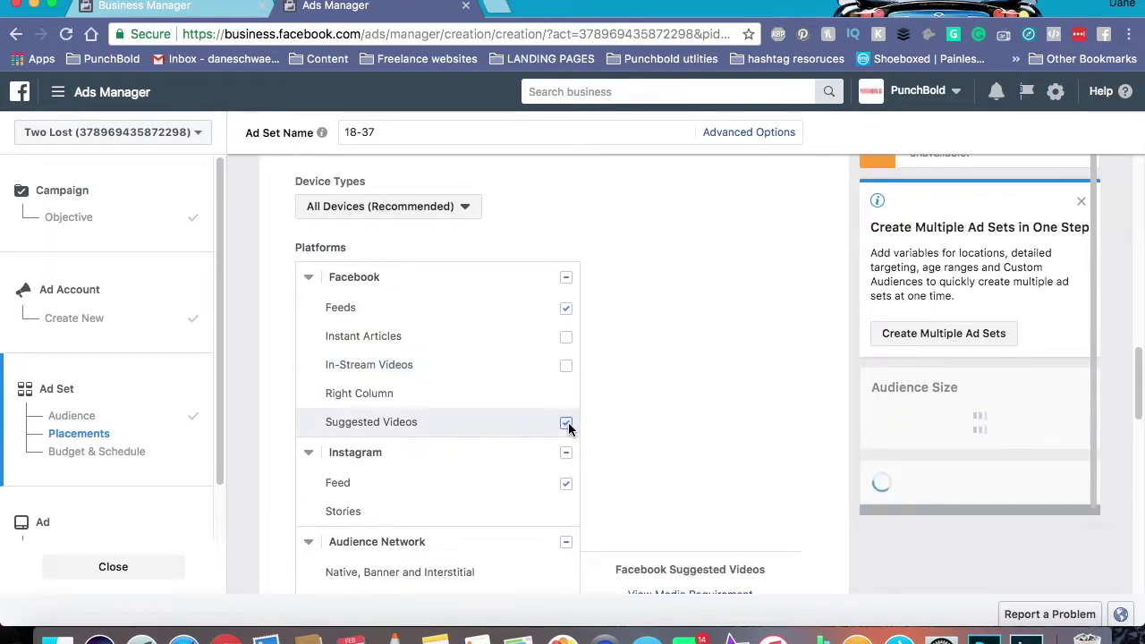
pyautogui.click(567, 422)
pyautogui.click(566, 452)
pyautogui.scroll(-1, 532, 449)
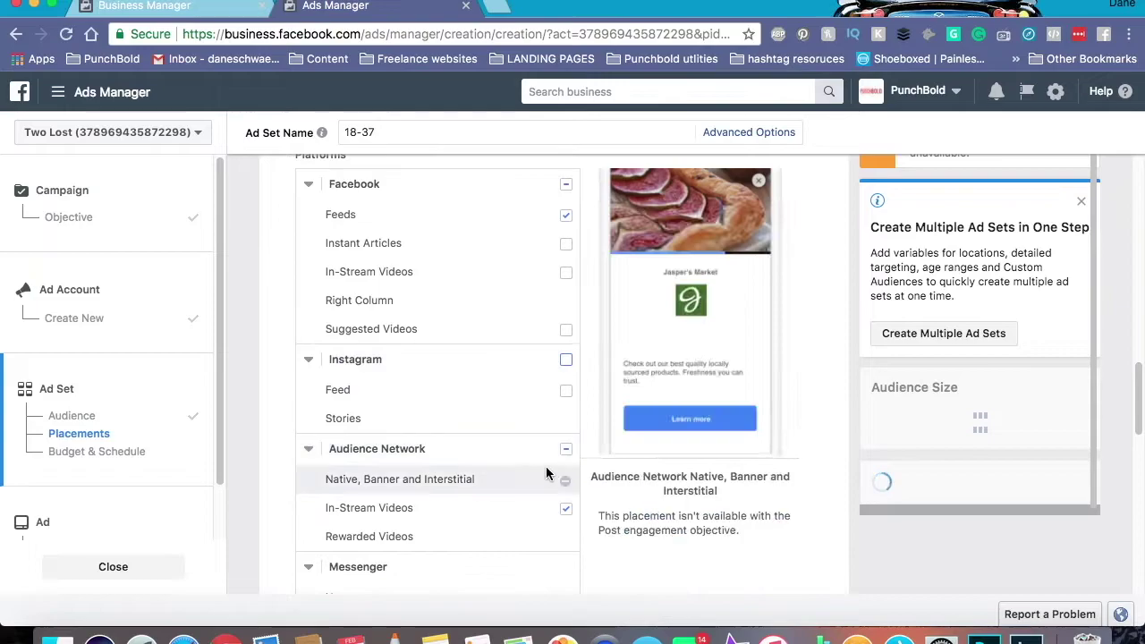
pyautogui.click(565, 447)
pyautogui.scroll(-2, 509, 451)
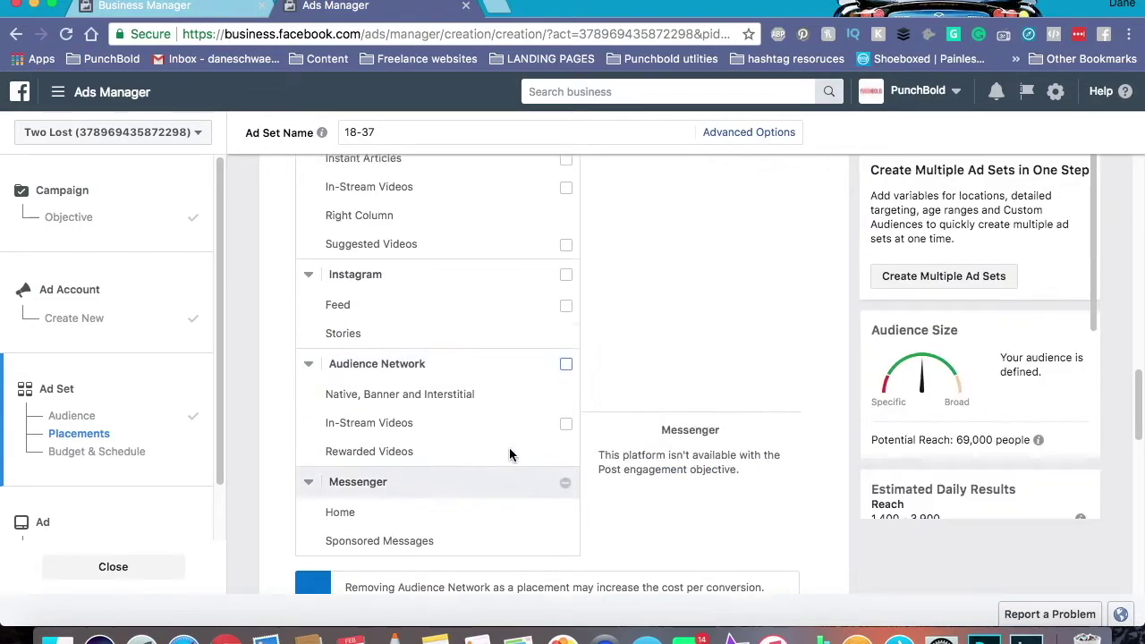
# - Try adding Instagram as a placement to check its potential reach, and remove it again
pyautogui.scroll(4, 501, 441)
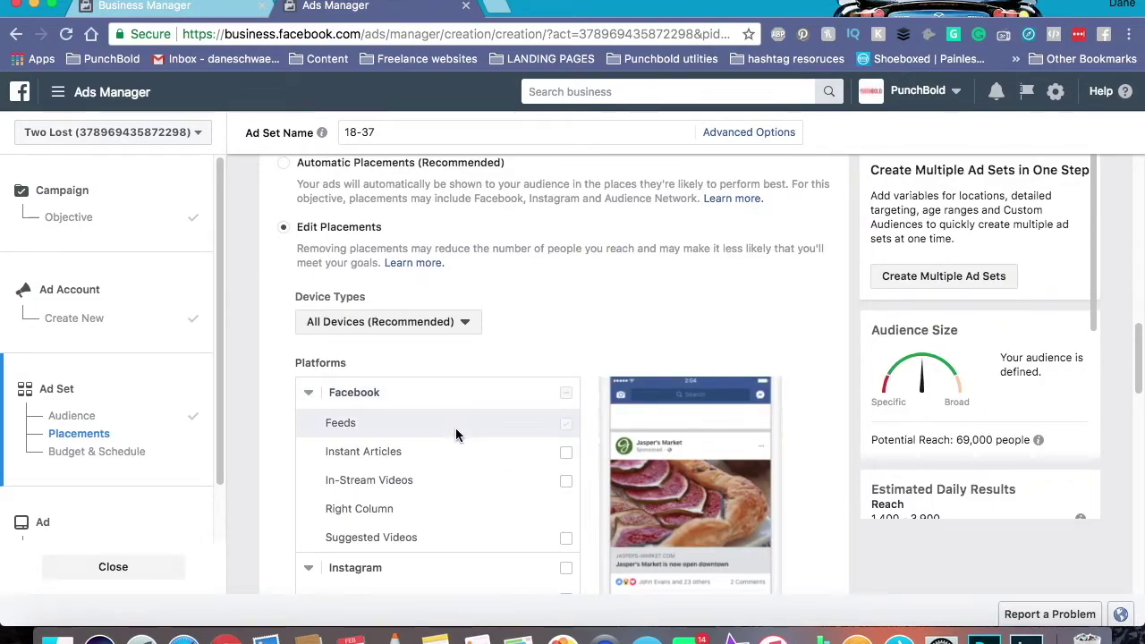
pyautogui.scroll(-1, 684, 476)
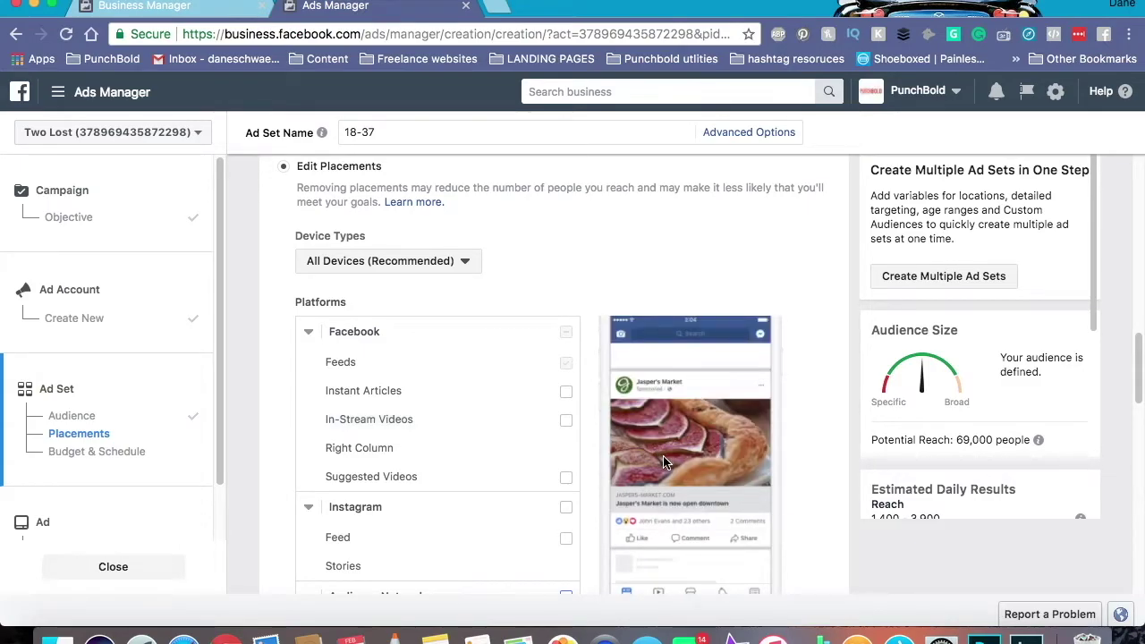
pyautogui.scroll(-1, 554, 273)
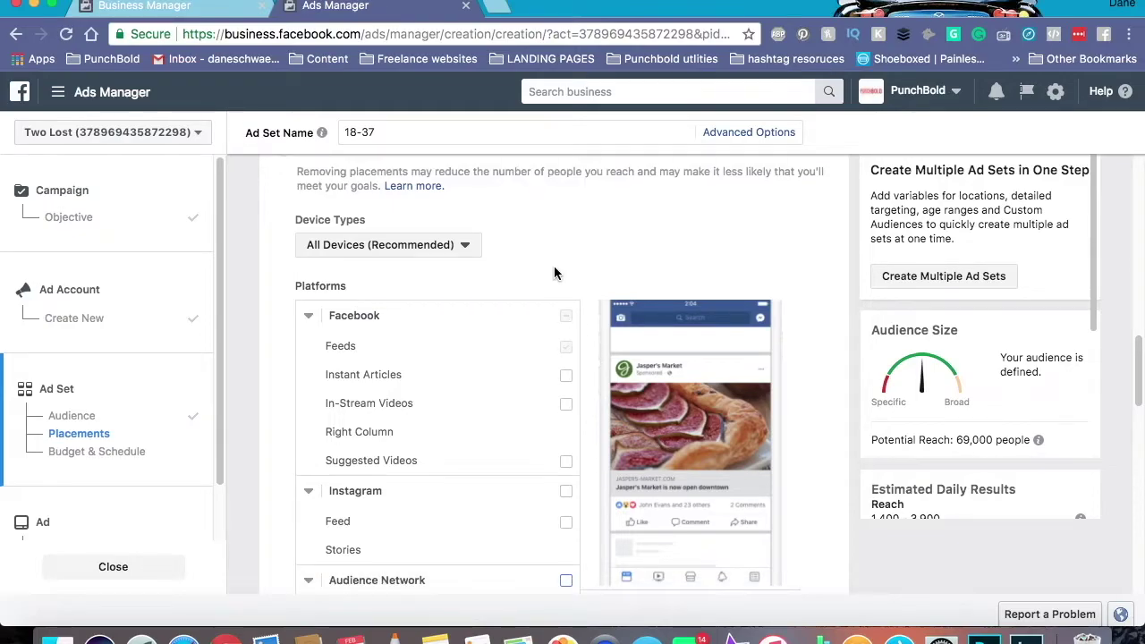
pyautogui.scroll(-1, 553, 273)
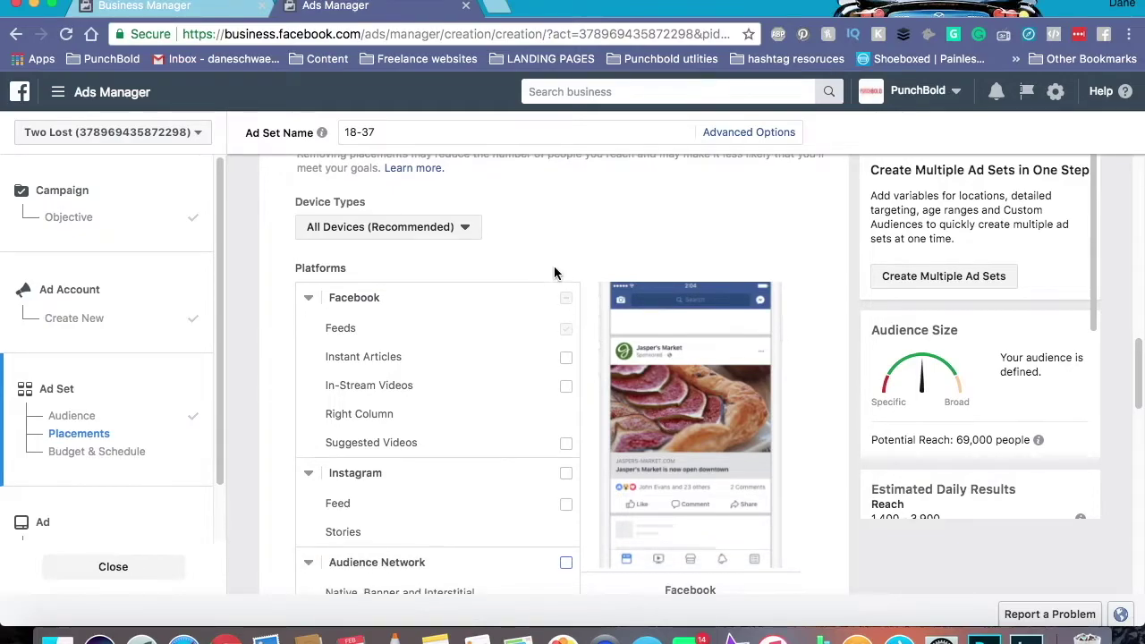
pyautogui.click(565, 473)
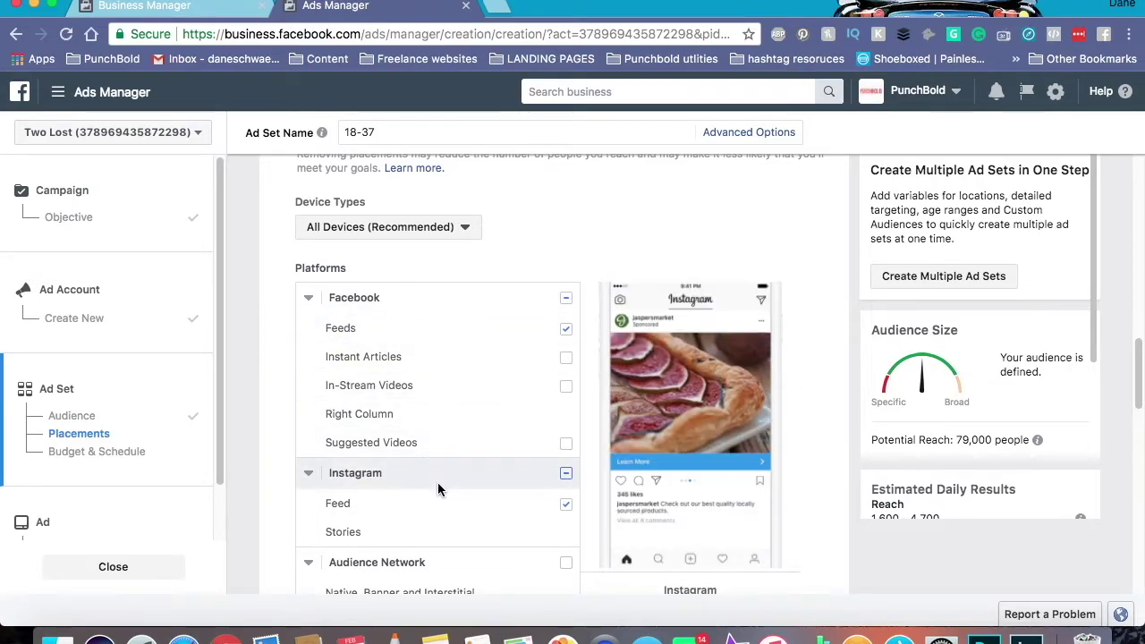
pyautogui.click(565, 474)
# - Change the ad set's budget type to Lifetime Budget and set the amount to $50.00
pyautogui.scroll(-5, 585, 376)
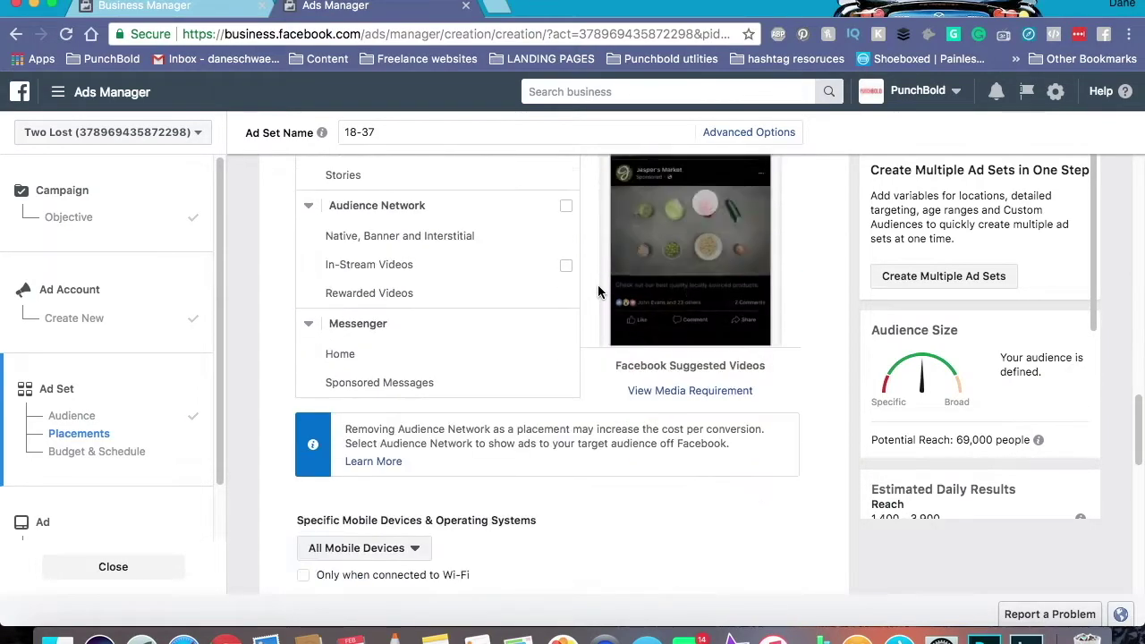
pyautogui.scroll(-3, 596, 295)
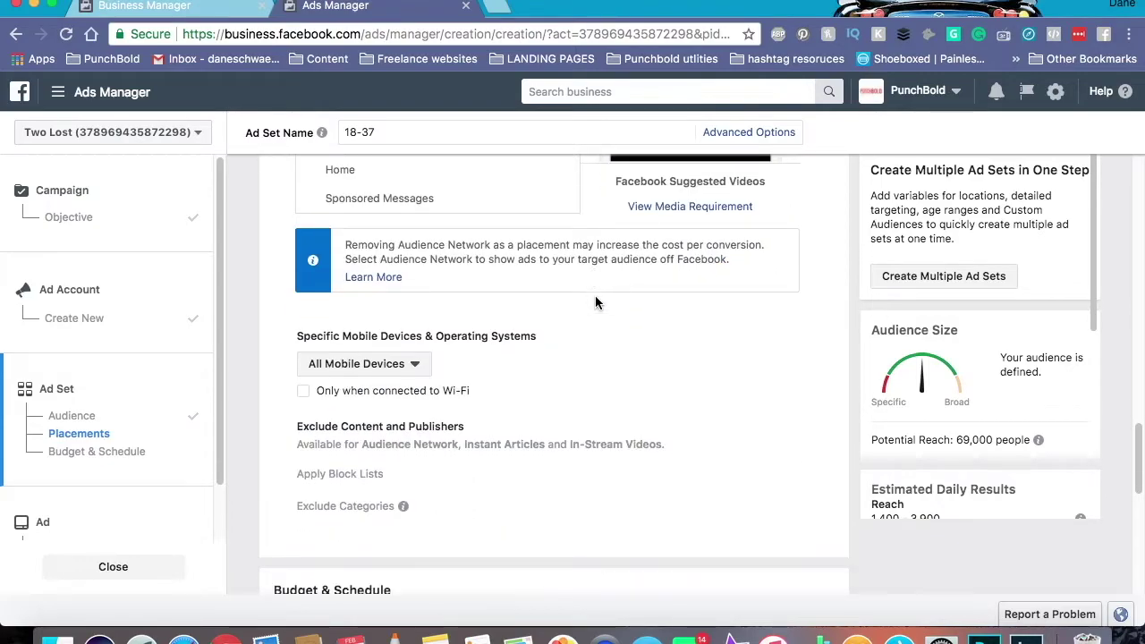
pyautogui.scroll(-5, 595, 303)
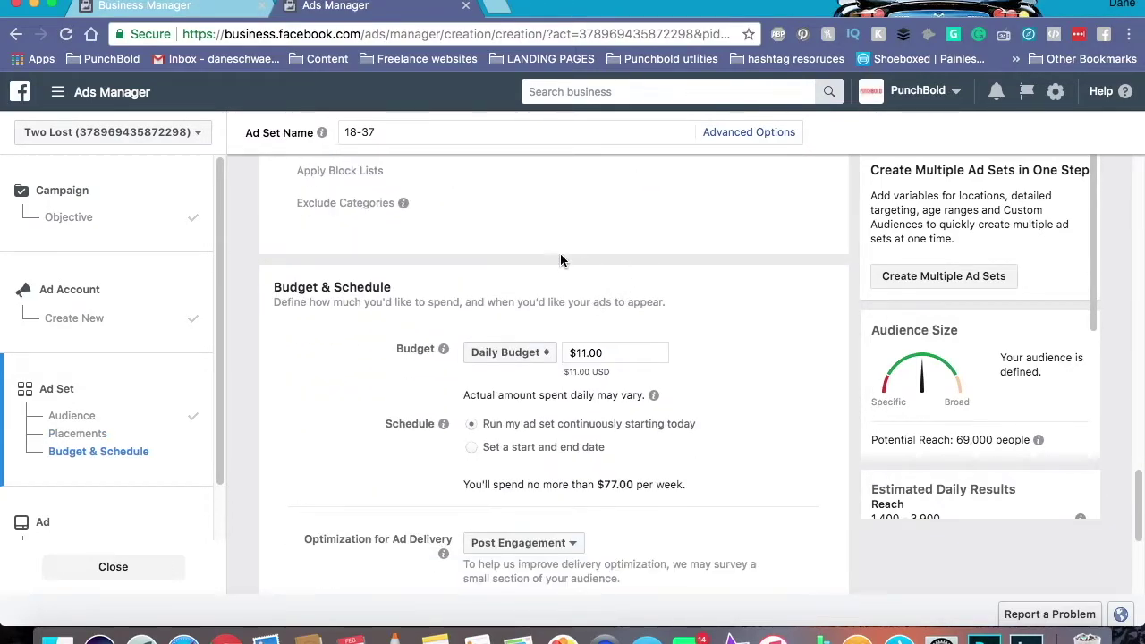
pyautogui.scroll(-1, 437, 320)
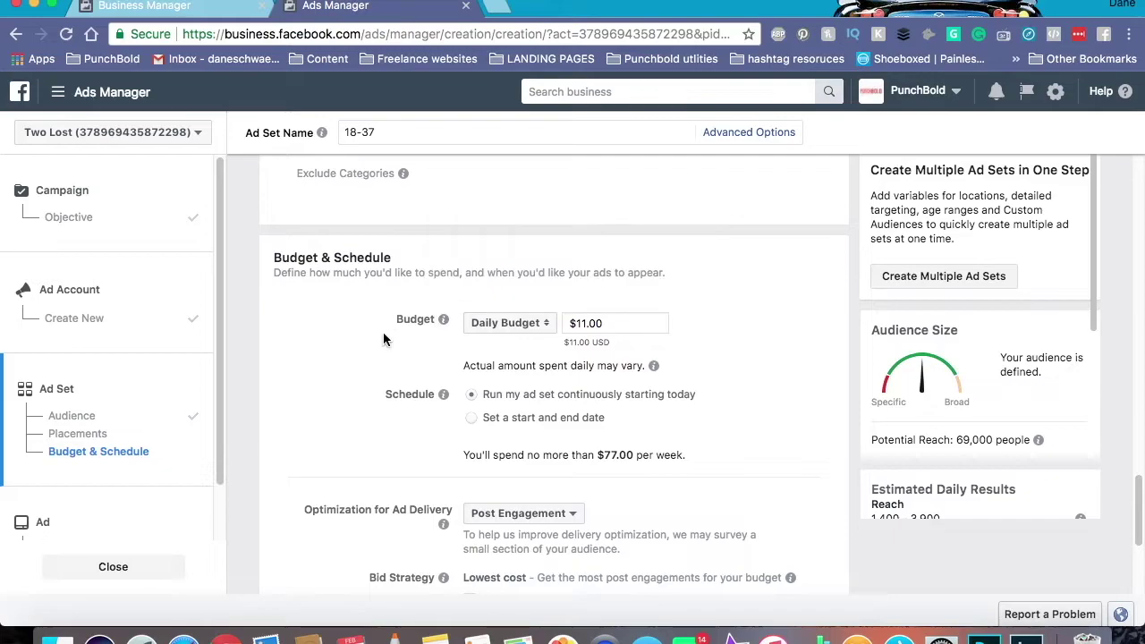
pyautogui.click(542, 326)
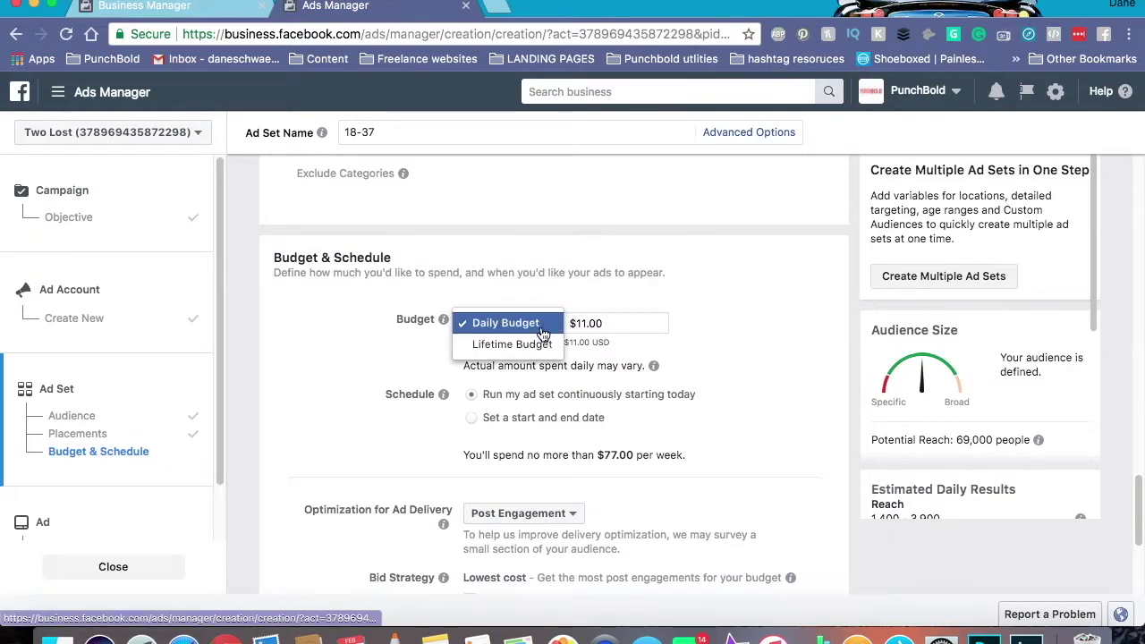
pyautogui.click(542, 347)
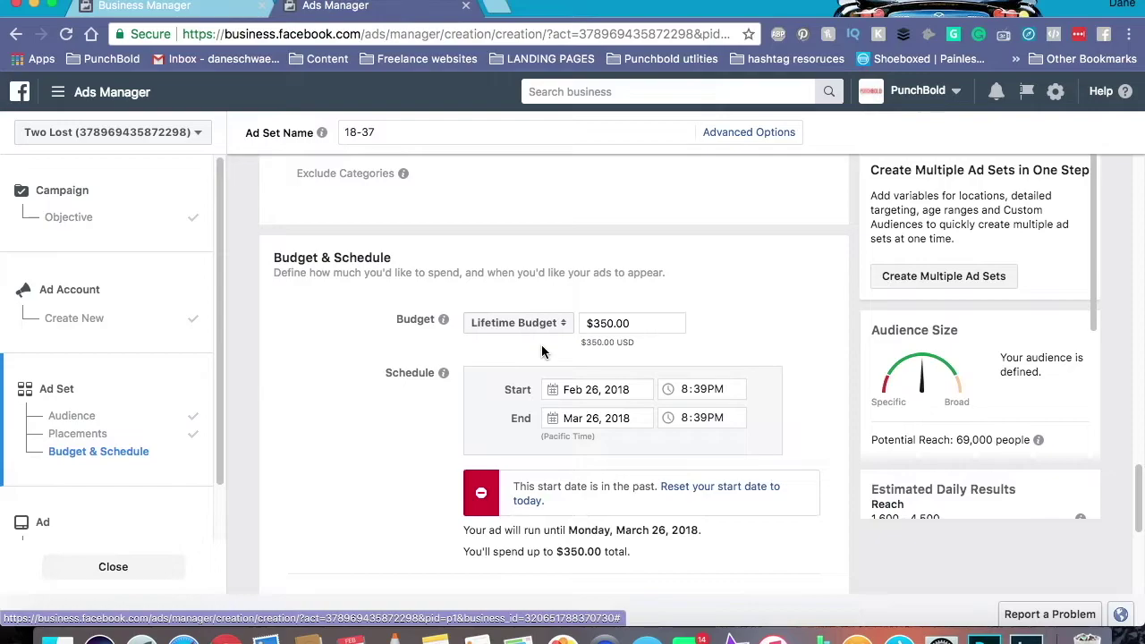
pyautogui.click(647, 323)
pyautogui.press('super+a')
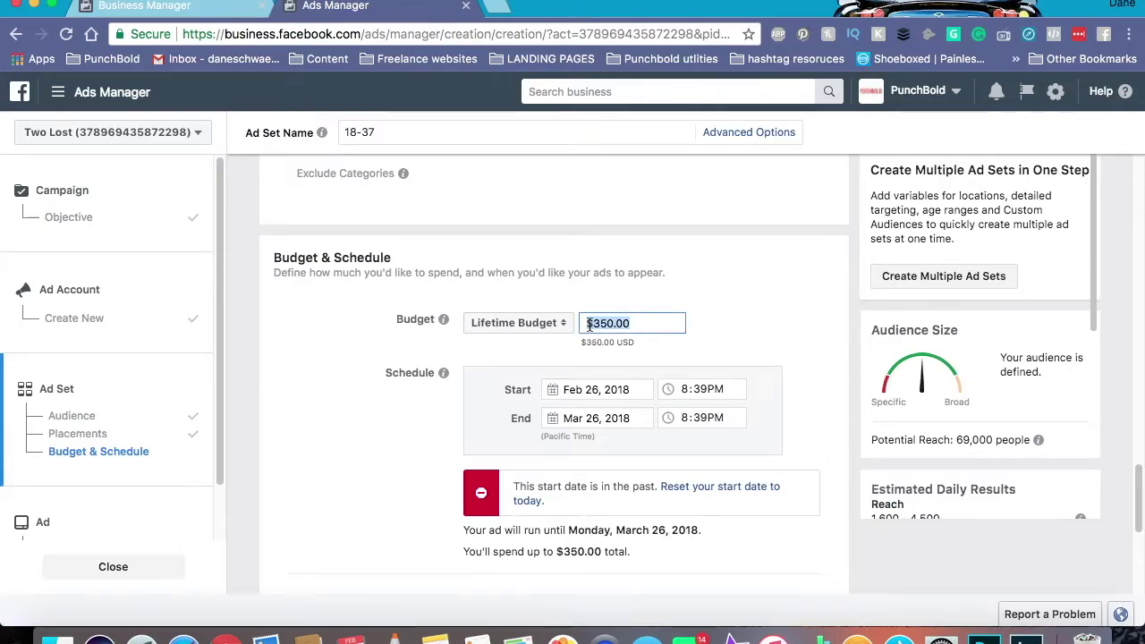
pyautogui.write('50.00')
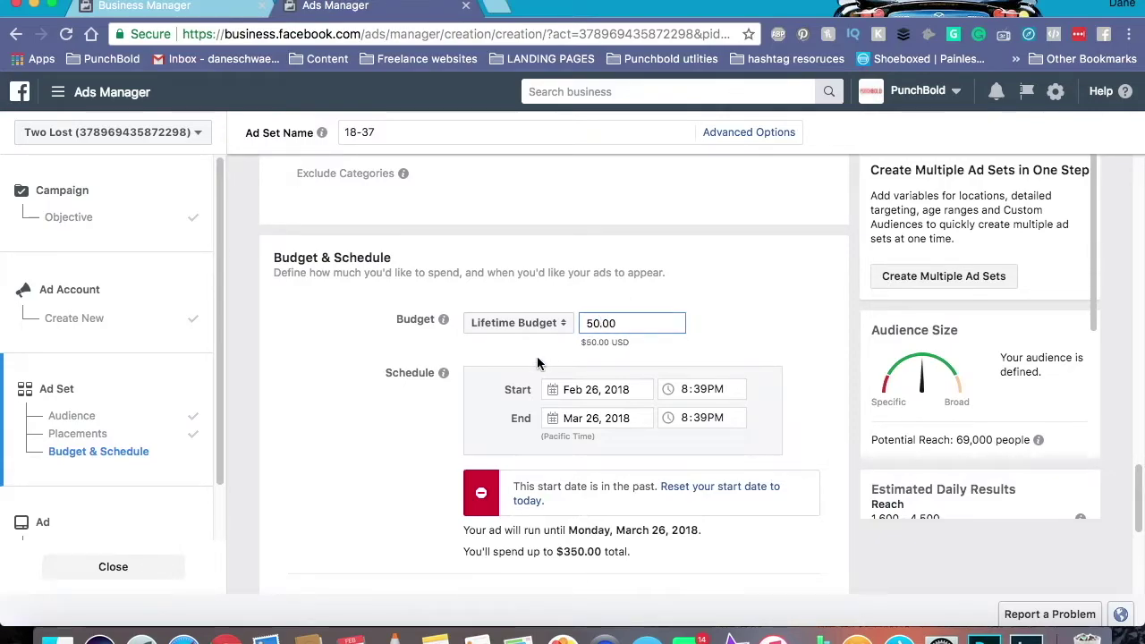
# - Schedule the ad set to start on March 2, 2018 and end on March 4, 2018
pyautogui.click(556, 420)
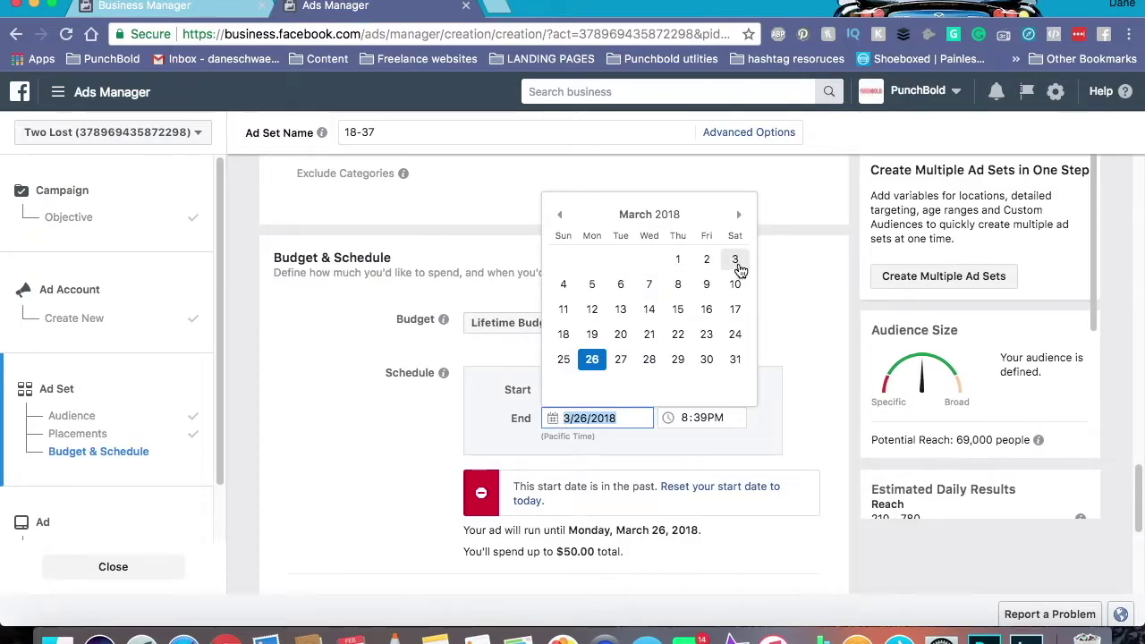
pyautogui.click(563, 284)
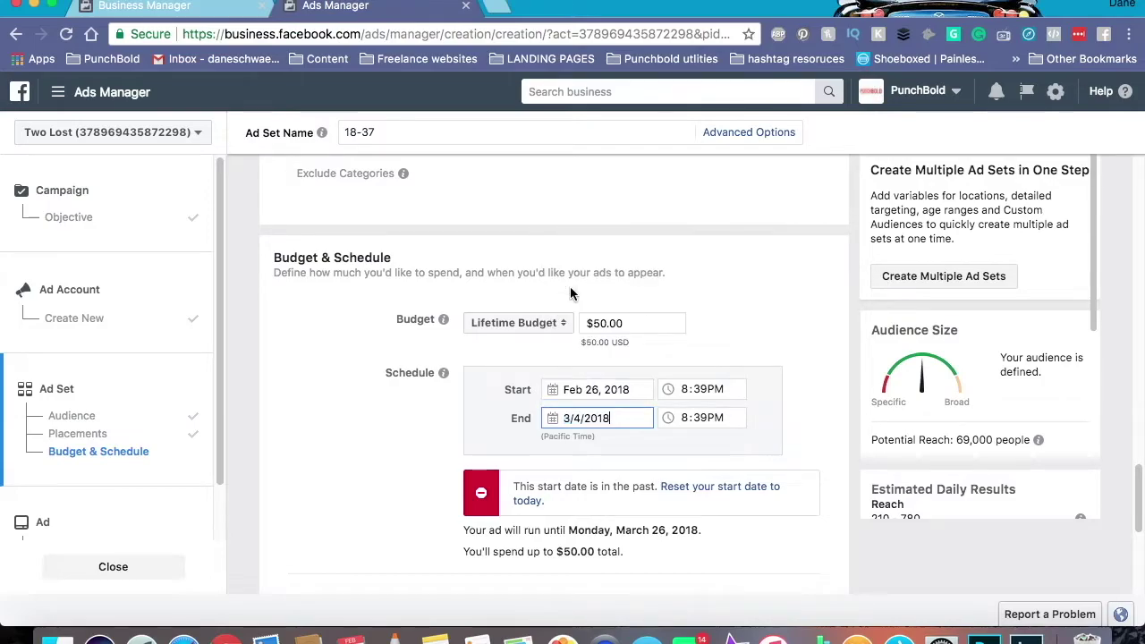
pyautogui.click(552, 390)
pyautogui.click(468, 394)
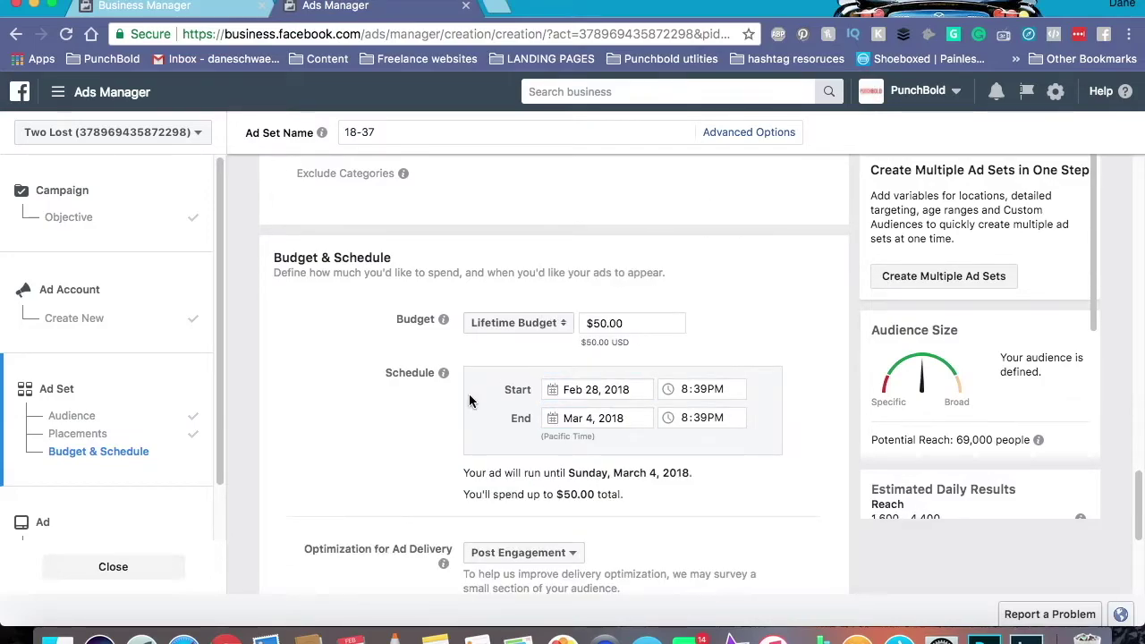
pyautogui.click(558, 389)
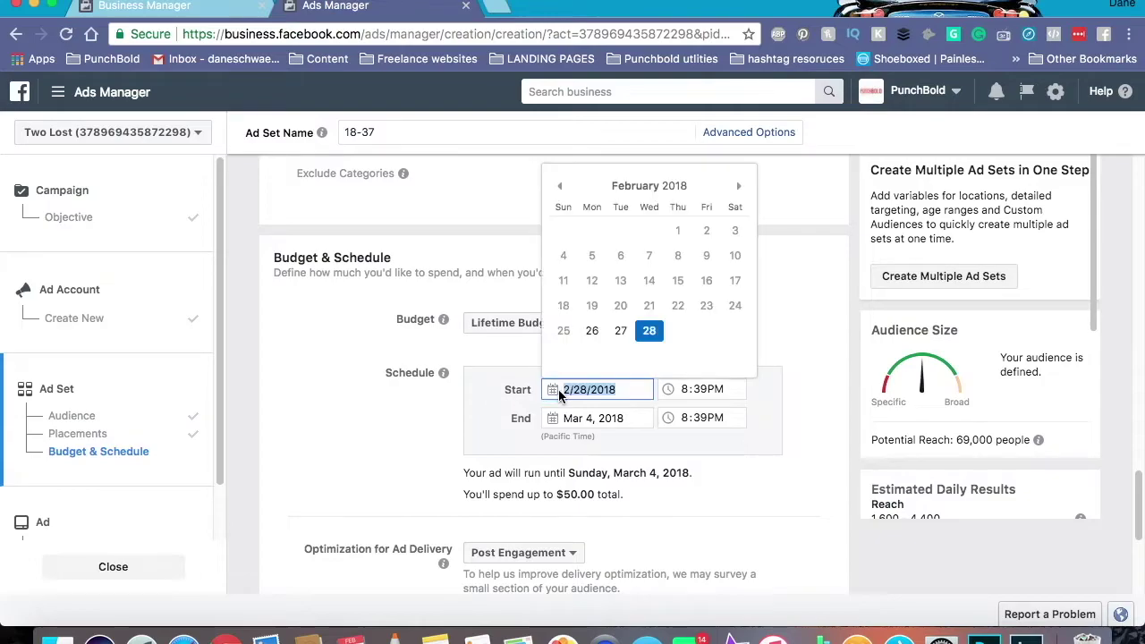
pyautogui.click(739, 188)
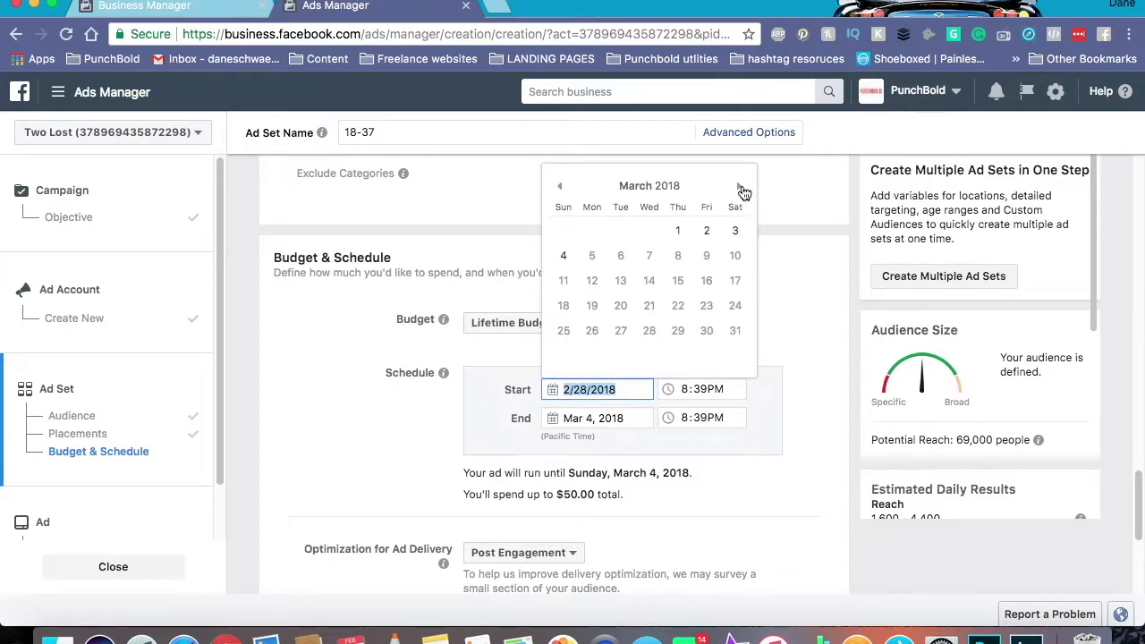
pyautogui.click(706, 234)
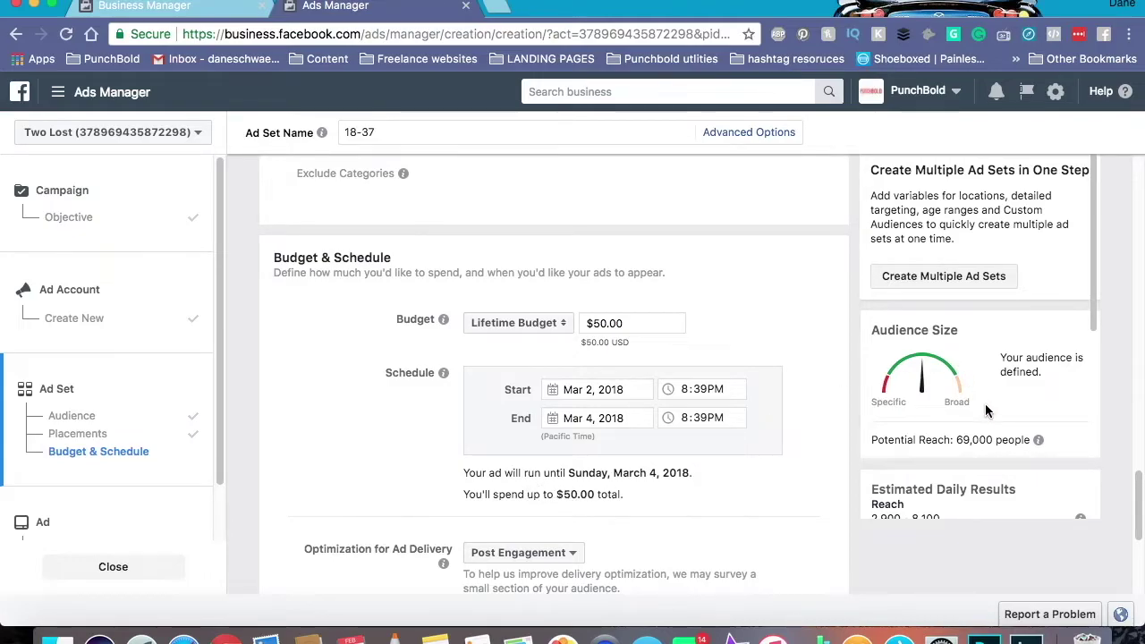
# - Review the estimated daily reach and post engagement for the ad set
pyautogui.scroll(-2, 990, 413)
pyautogui.scroll(-3, 990, 413)
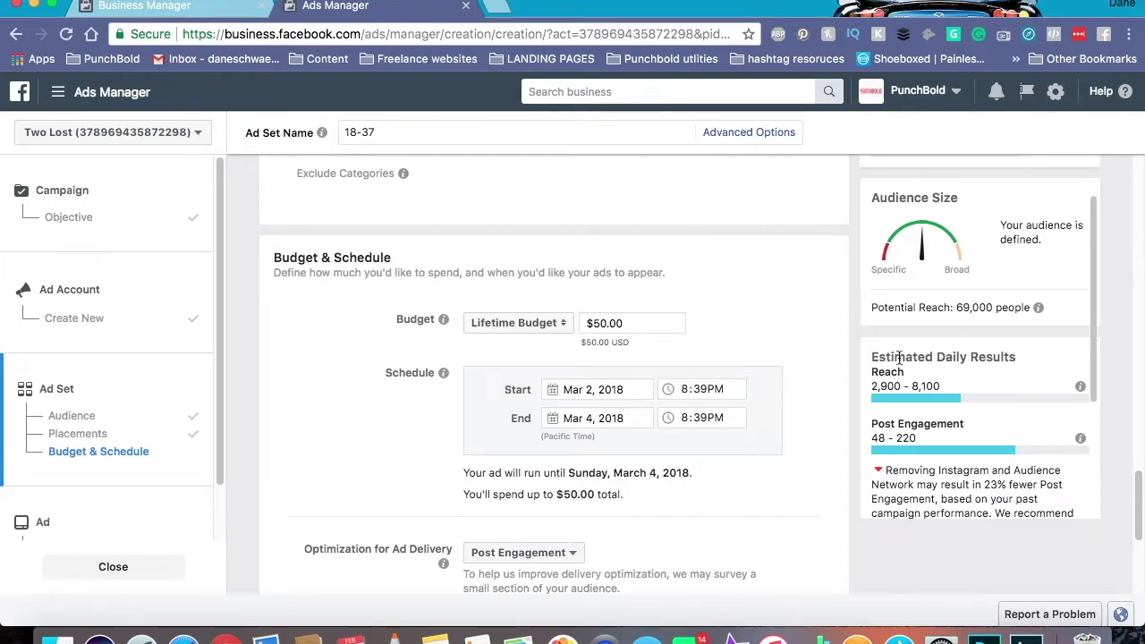
pyautogui.scroll(-2, 942, 377)
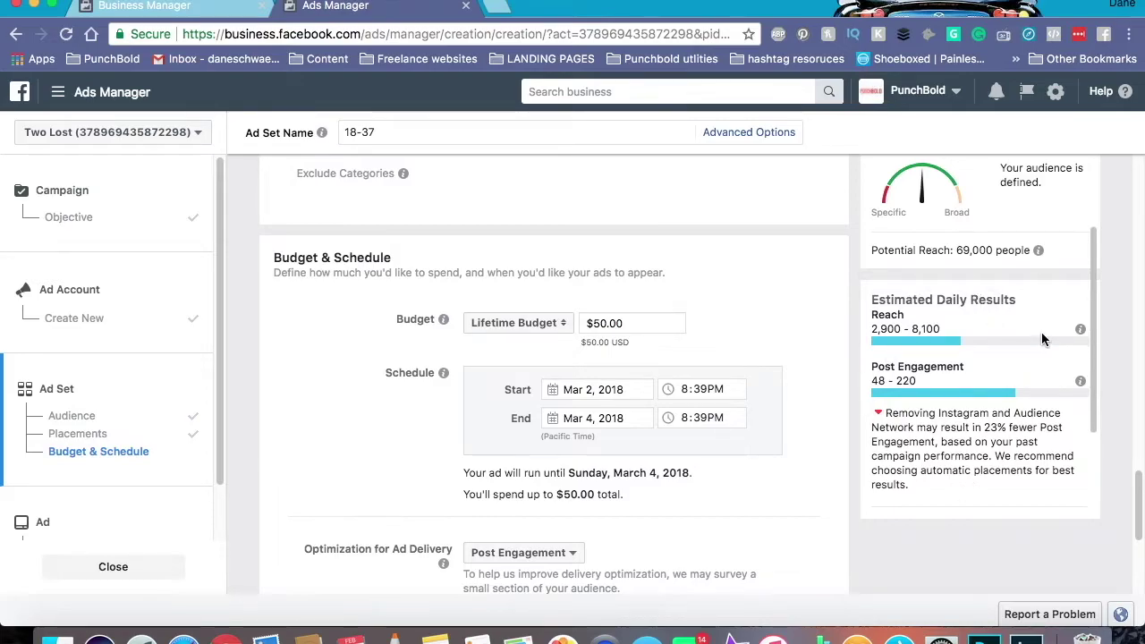
# - Examine the optimization choices for ad delivery, keeping Post Engagement selected
pyautogui.scroll(-5, 774, 343)
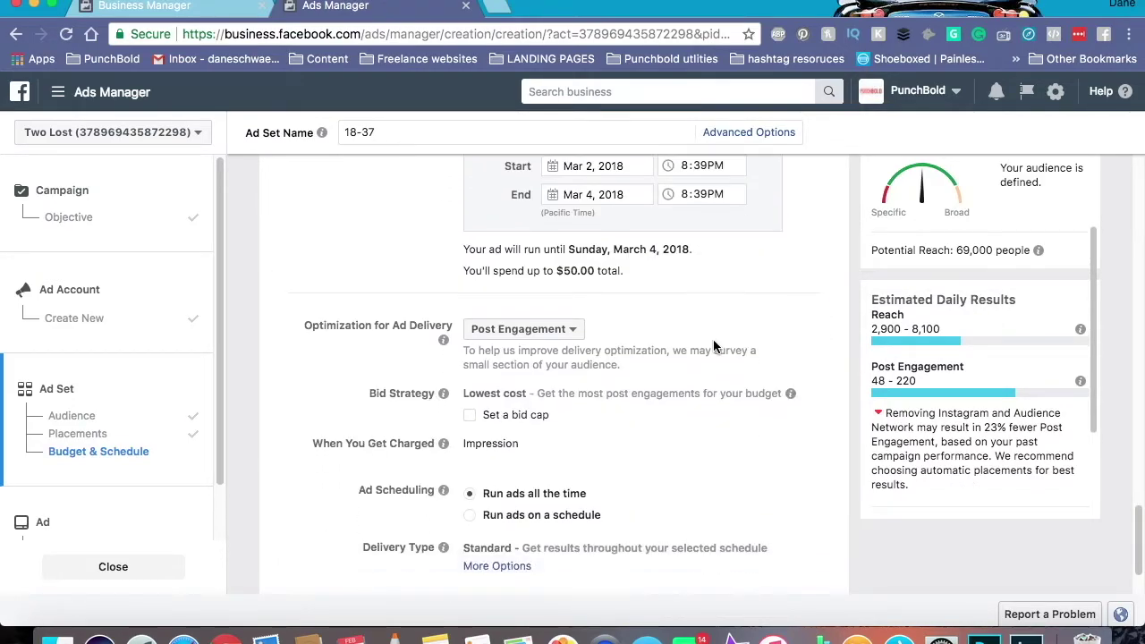
pyautogui.click(575, 329)
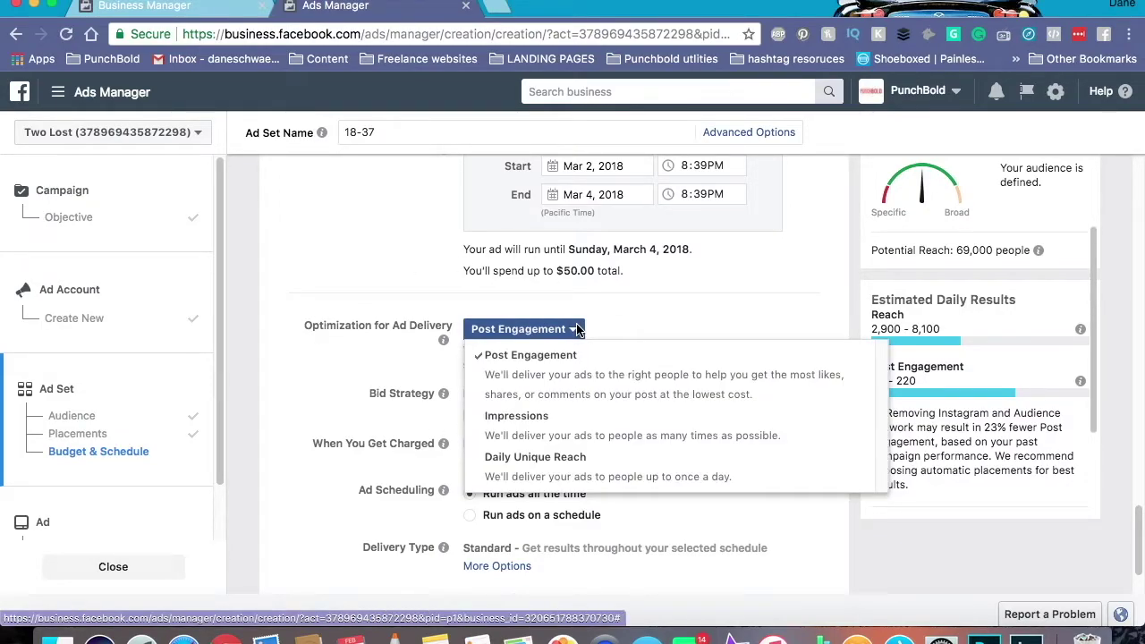
pyautogui.click(575, 329)
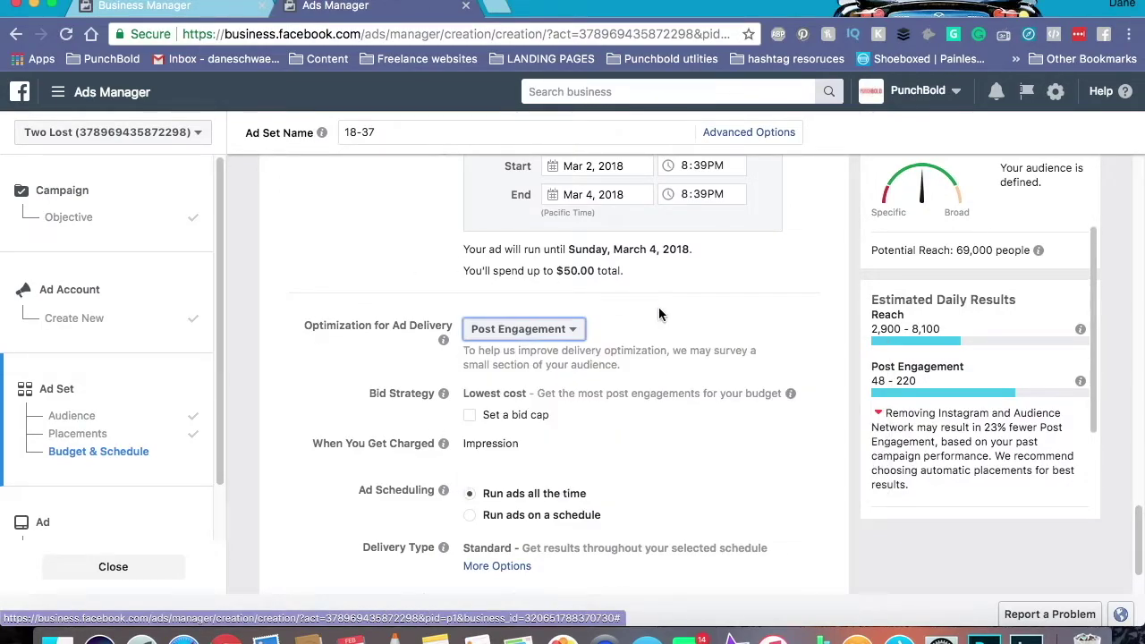
pyautogui.click(574, 330)
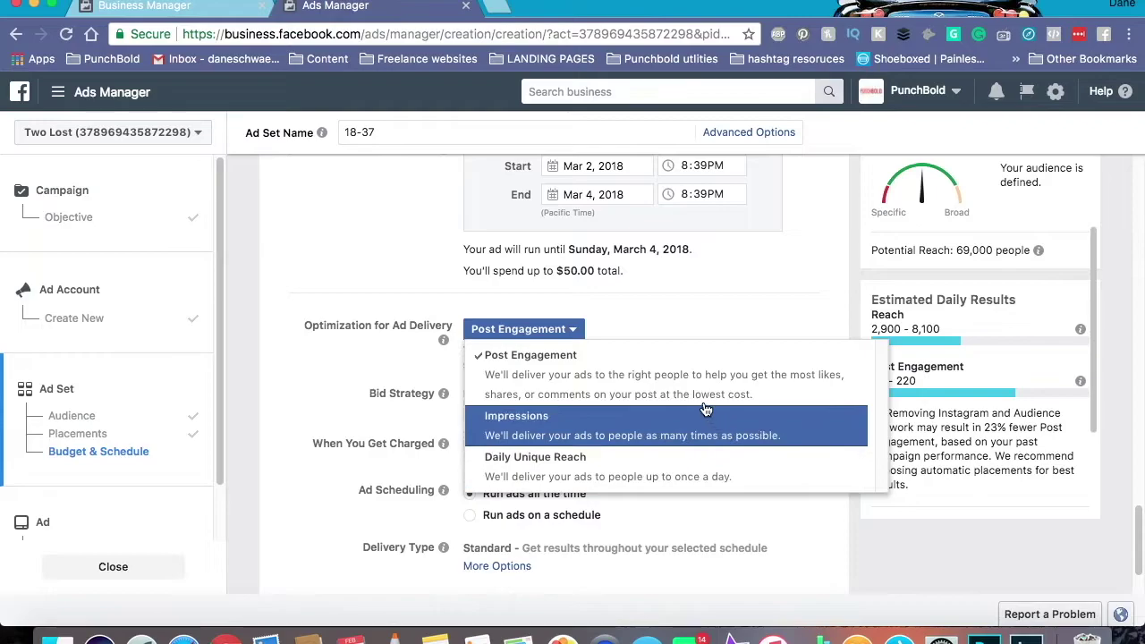
pyautogui.click(667, 308)
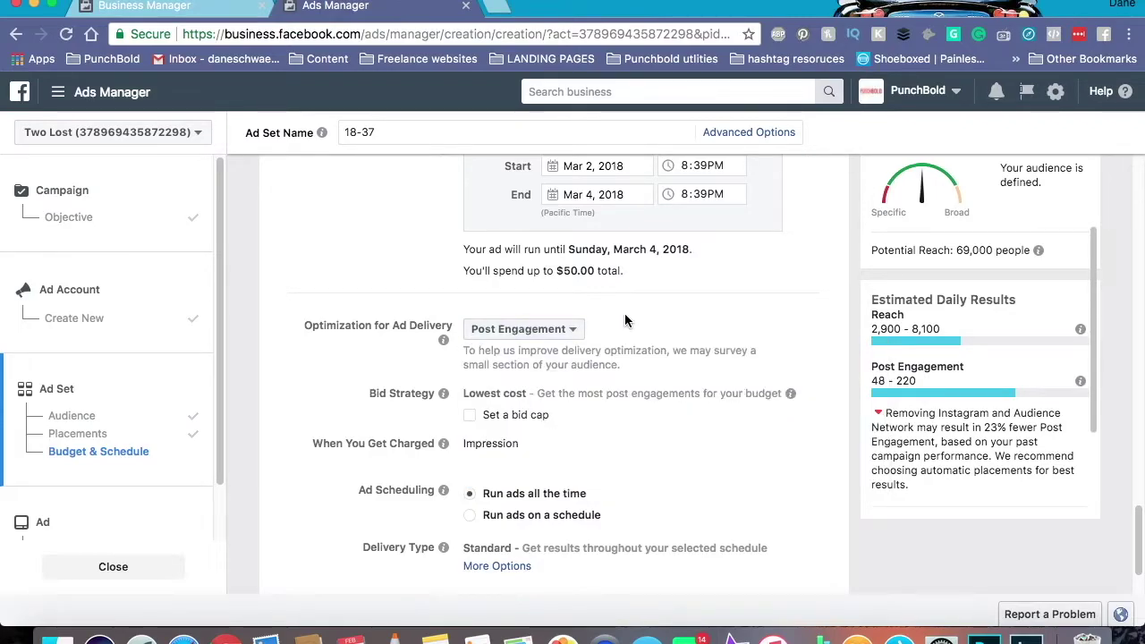
# - Continue to the ad setup and choose AE86 Wolfpack as the Facebook Page representing the business
pyautogui.scroll(-2, 625, 319)
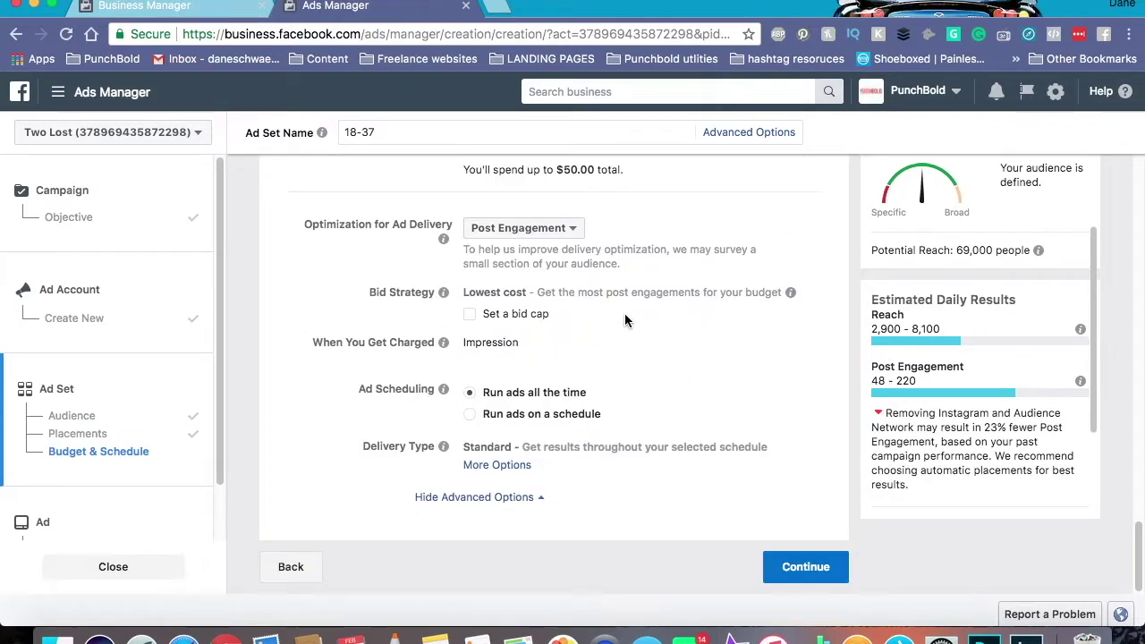
pyautogui.click(807, 567)
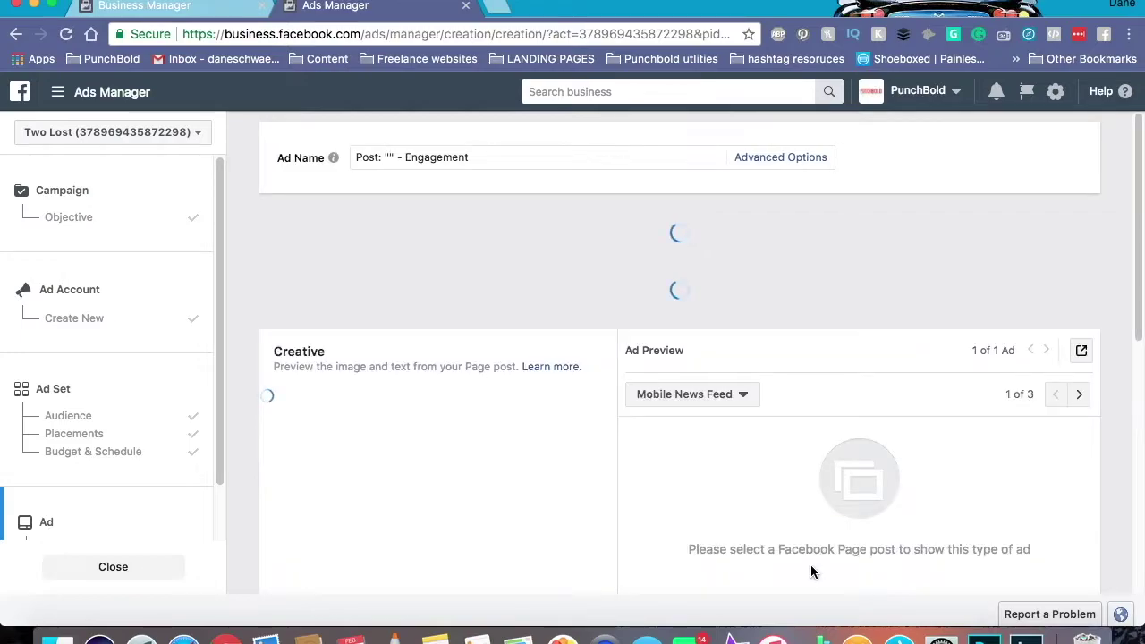
pyautogui.click(358, 345)
pyautogui.click(408, 417)
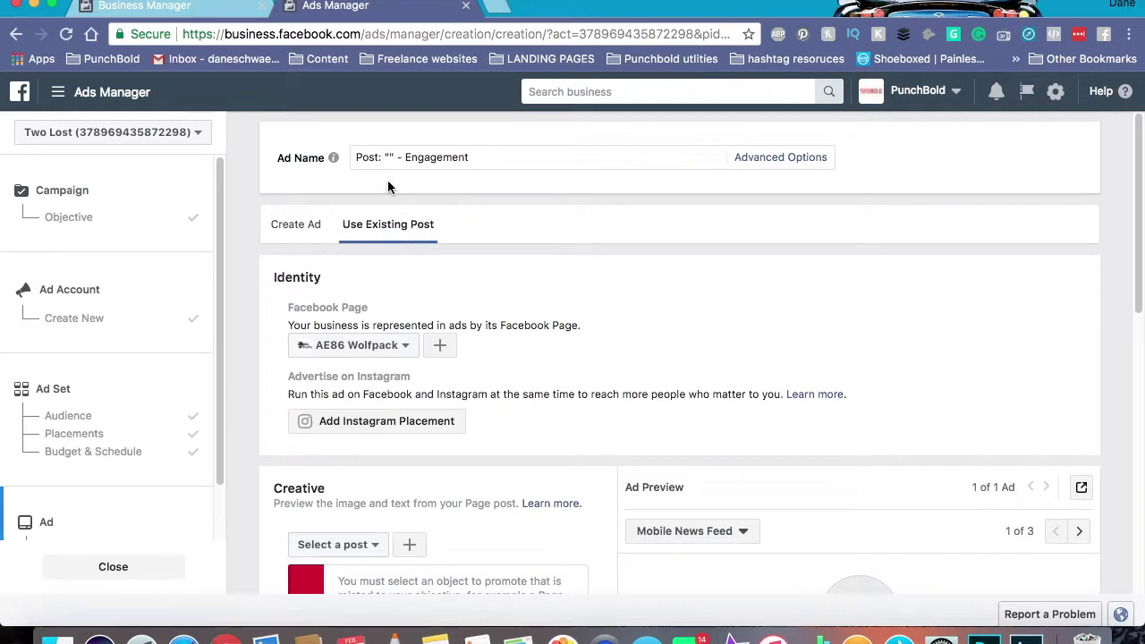
# - Choose the existing page post "Let me ask you this. Levin or Trueno?" as the ad's creative
pyautogui.scroll(-3, 471, 250)
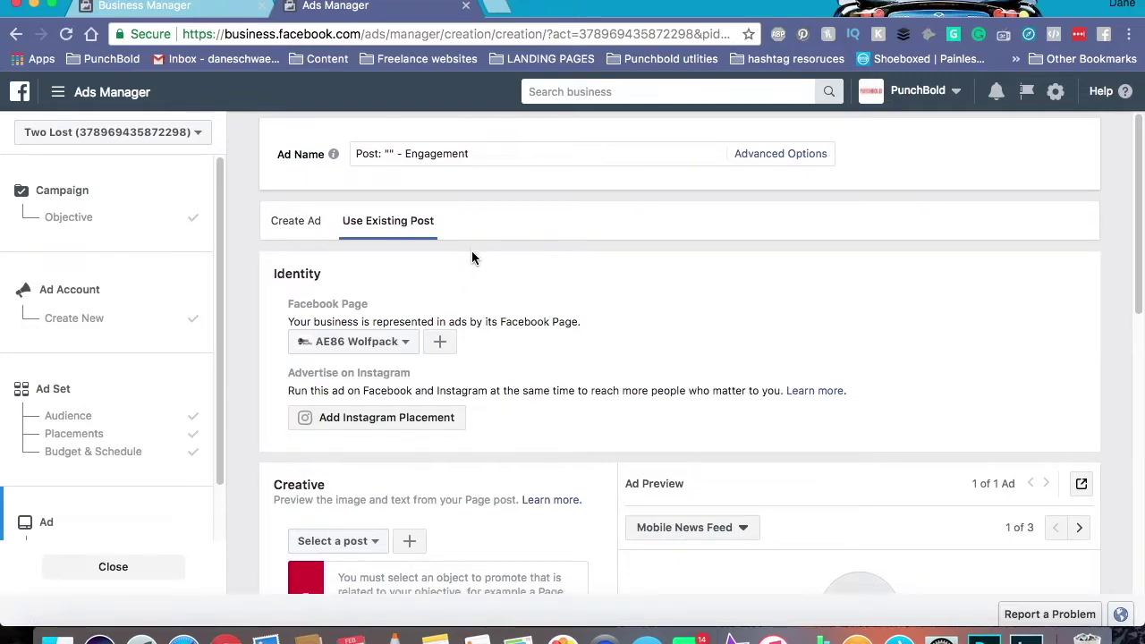
pyautogui.click(382, 359)
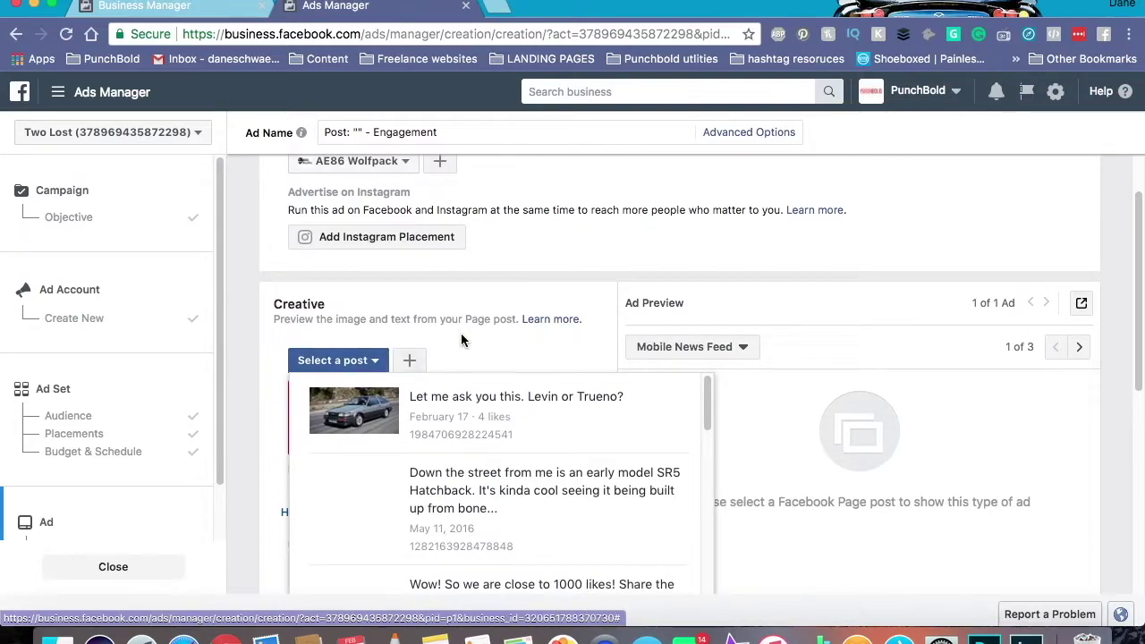
pyautogui.scroll(2, 460, 338)
pyautogui.click(806, 243)
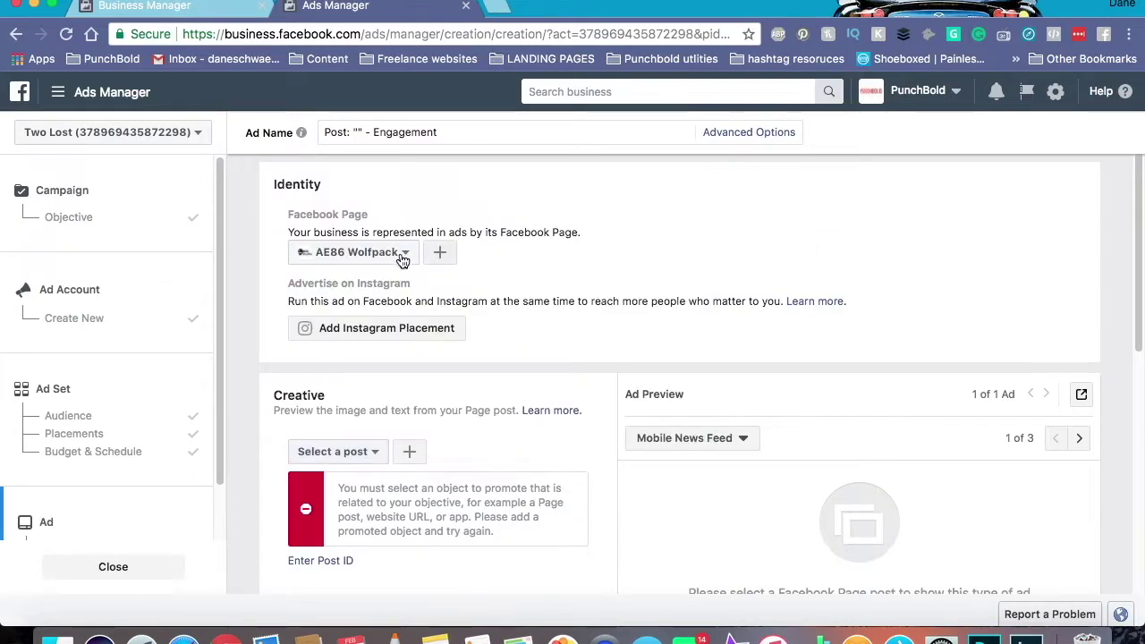
pyautogui.scroll(-2, 511, 348)
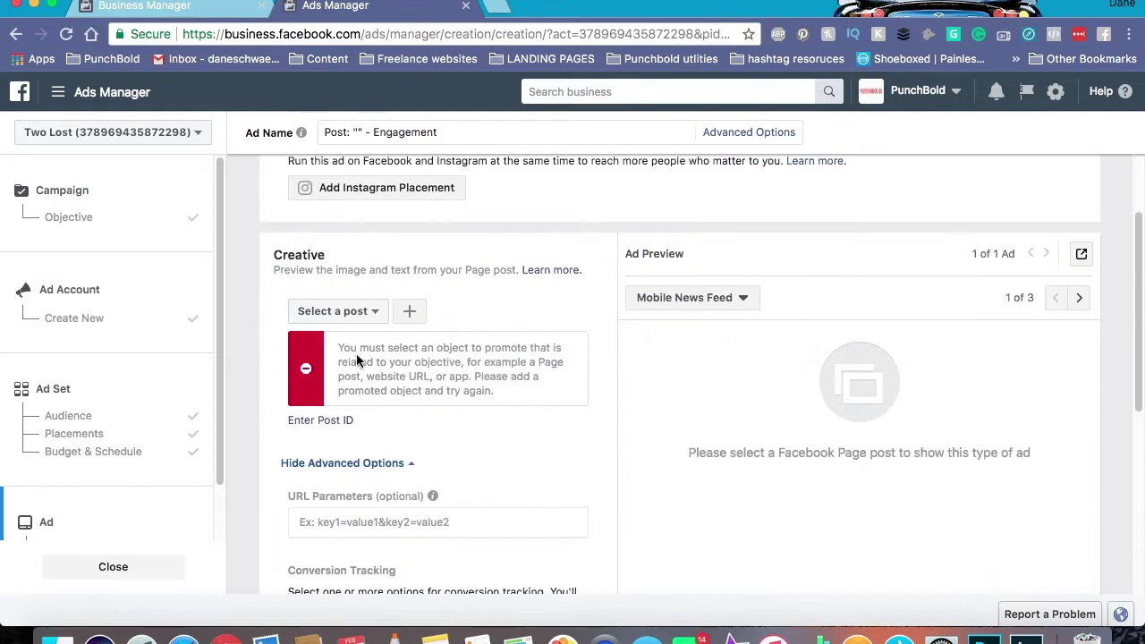
pyautogui.click(371, 310)
pyautogui.click(495, 372)
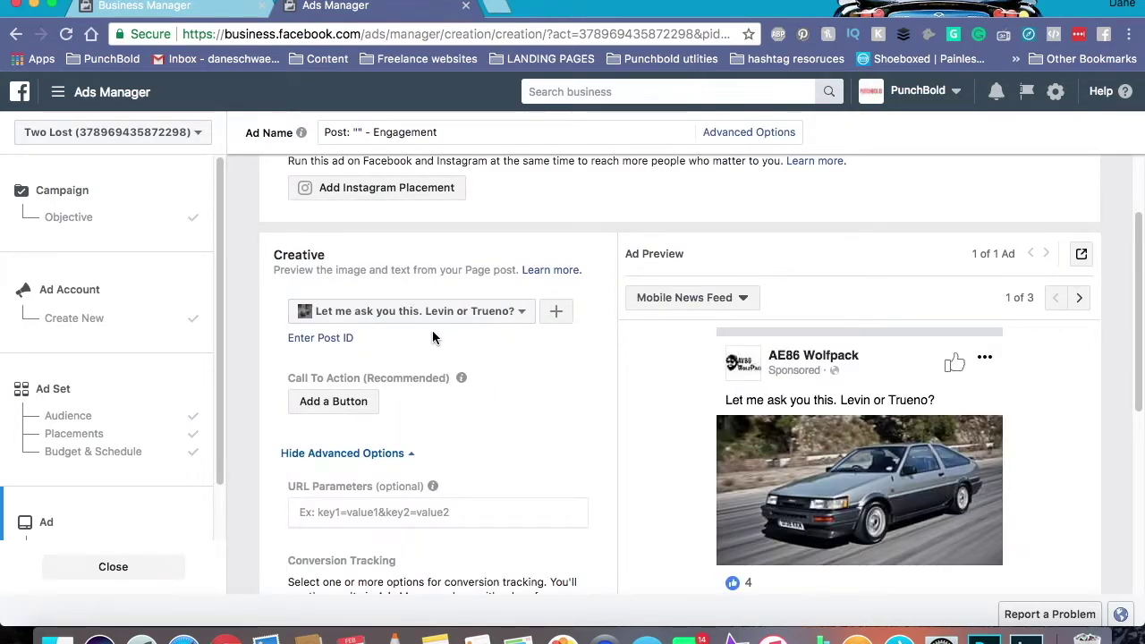
# - Switch the ad preview to Desktop News Feed and review how the selected post looks there
pyautogui.scroll(-1, 432, 330)
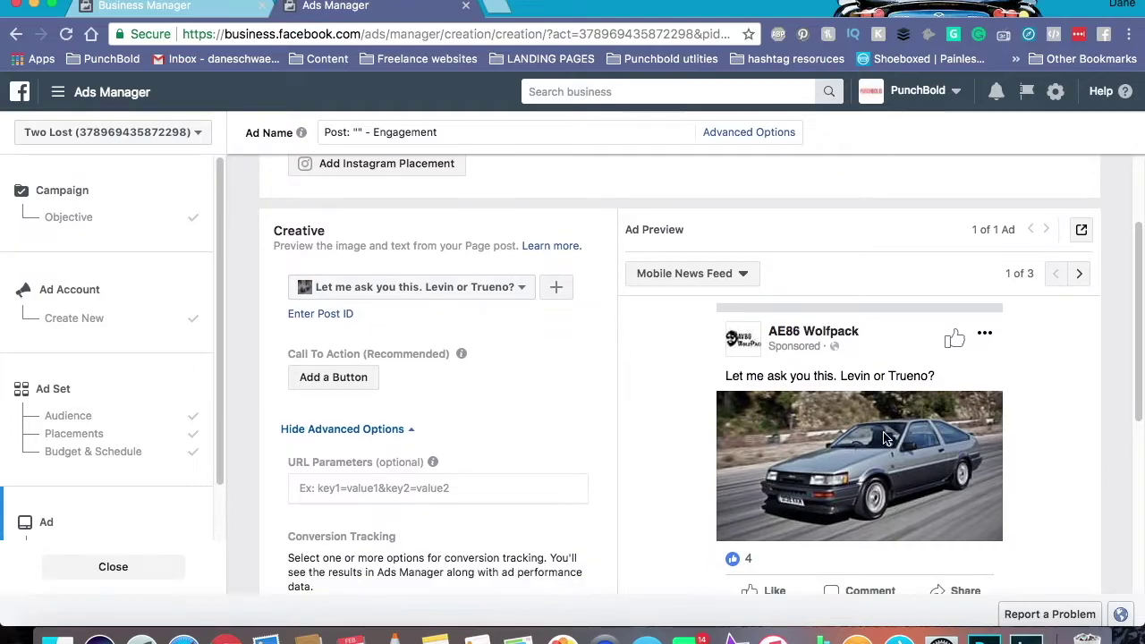
pyautogui.click(1081, 276)
pyautogui.click(1079, 274)
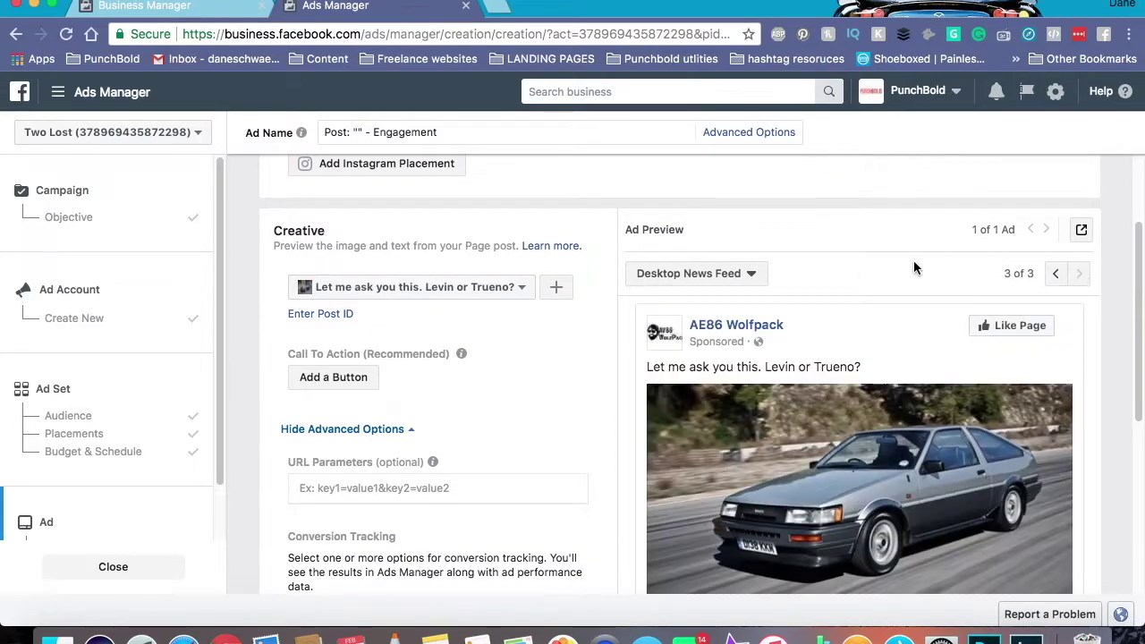
pyautogui.scroll(-3, 913, 266)
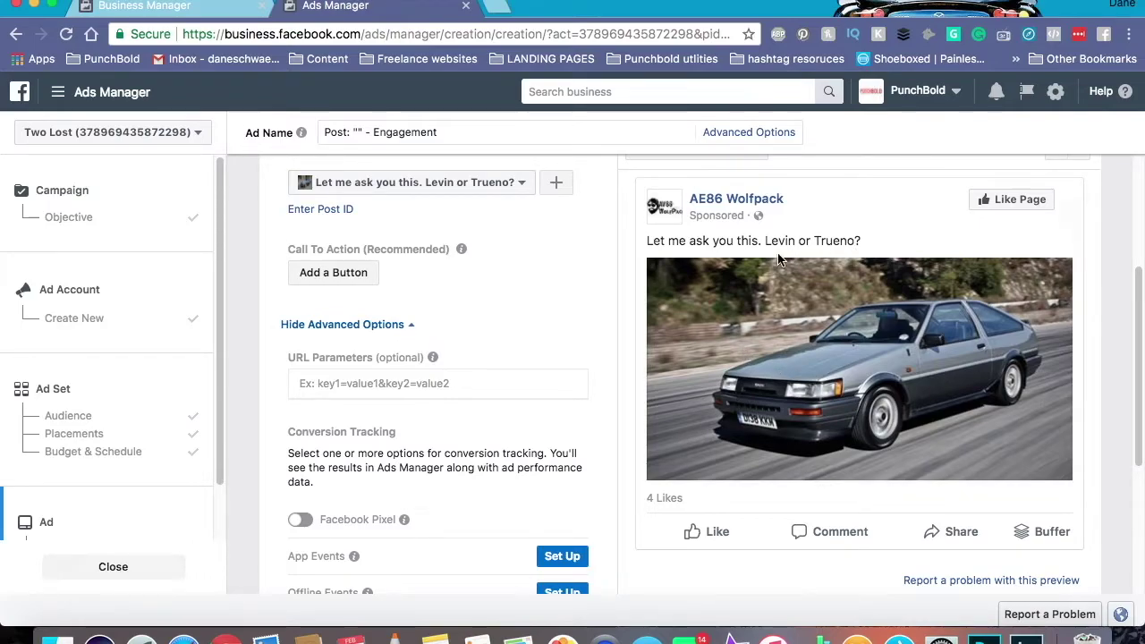
pyautogui.scroll(3, 671, 299)
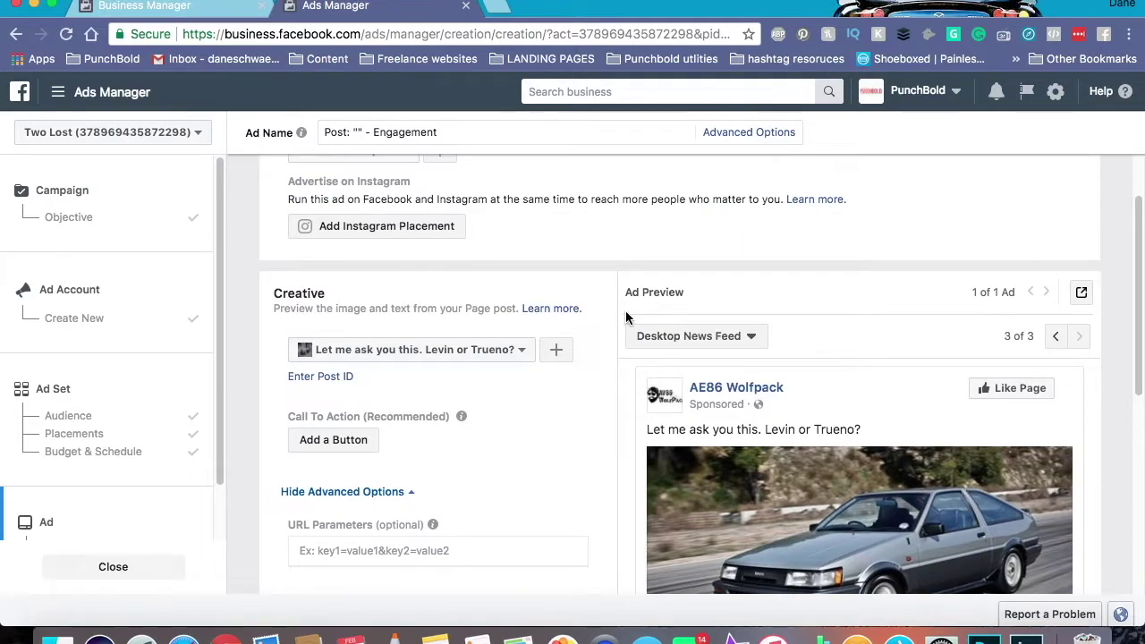
pyautogui.scroll(2, 625, 310)
pyautogui.scroll(-5, 625, 313)
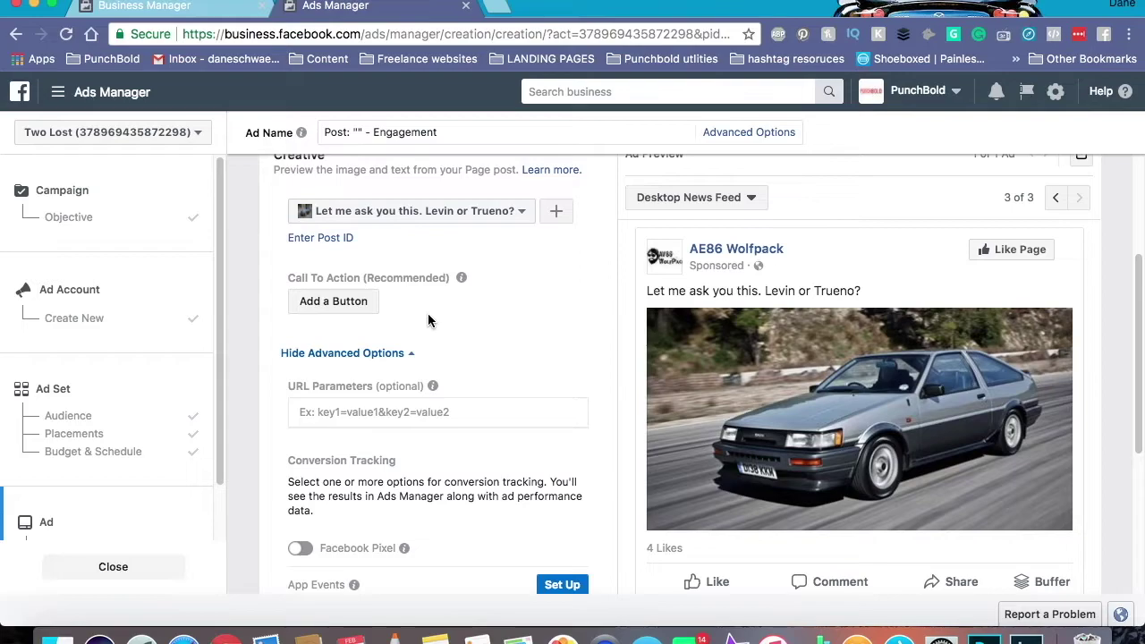
# - Examine the call-to-action choices for the post's button and leave without adding one
pyautogui.click(354, 301)
pyautogui.click(404, 304)
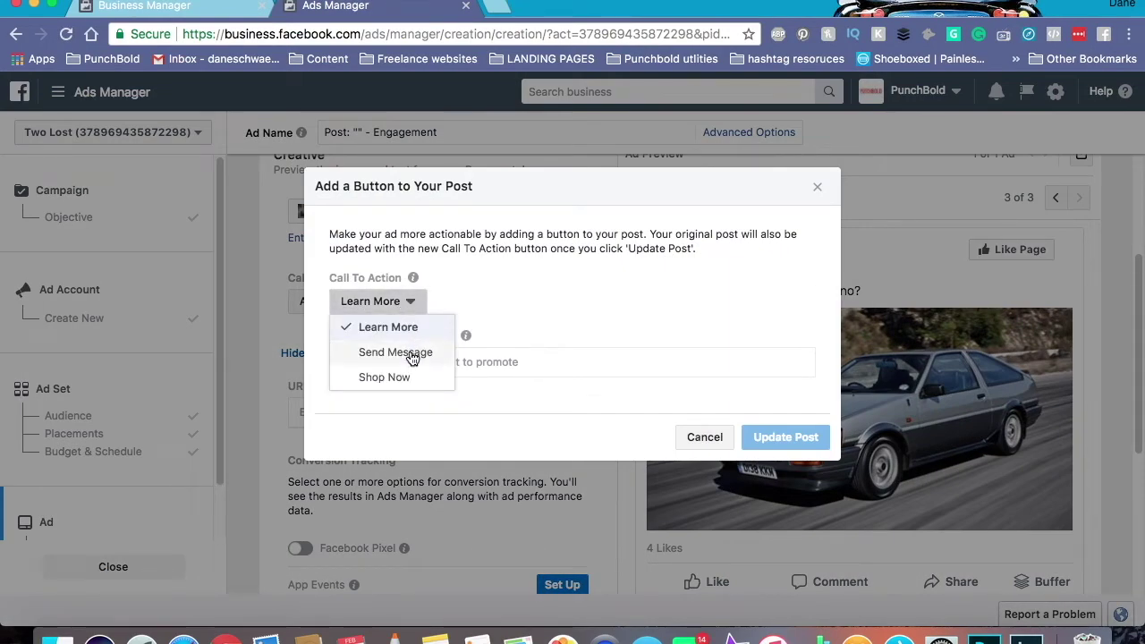
pyautogui.click(703, 435)
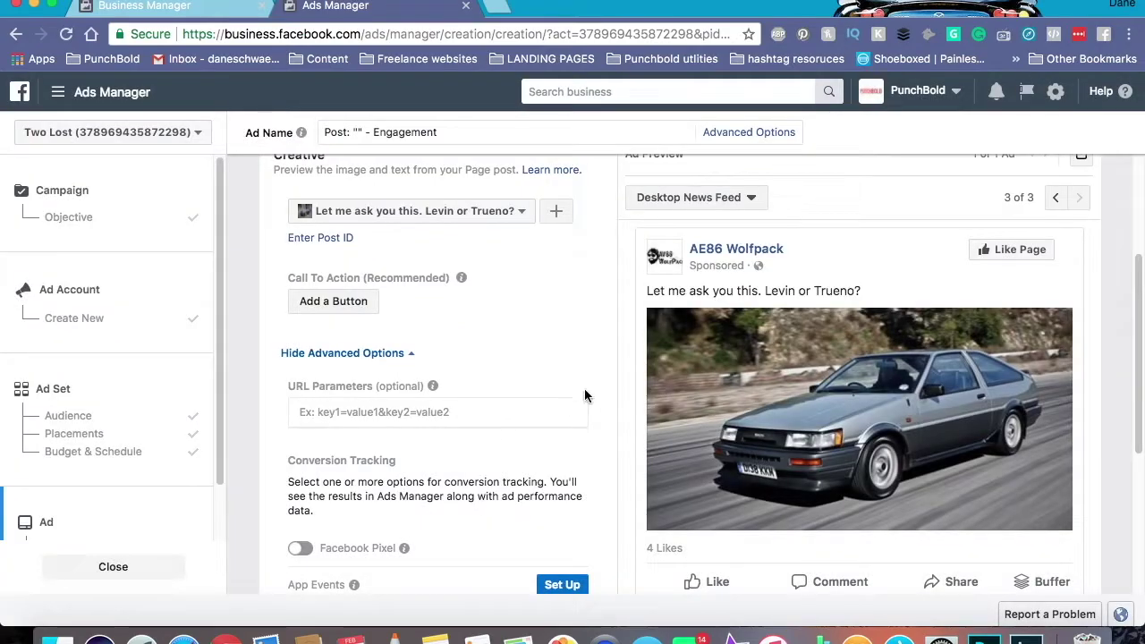
# - Review the ad's identity settings, selected post and preview from the ad name down to the creative options
pyautogui.scroll(-1, 939, 421)
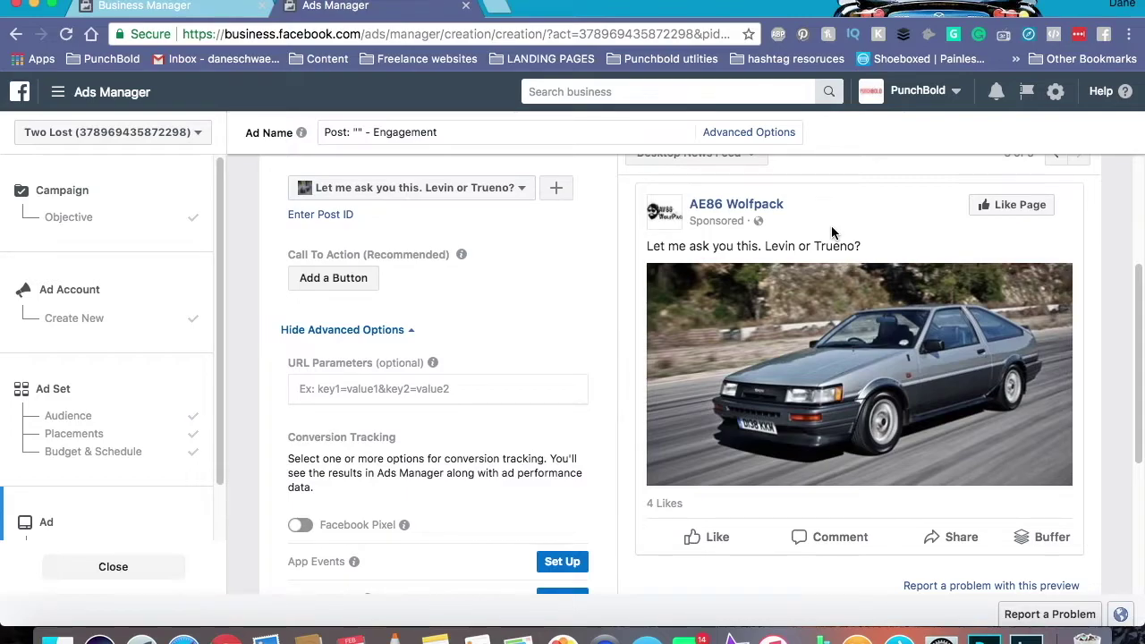
pyautogui.scroll(5, 831, 231)
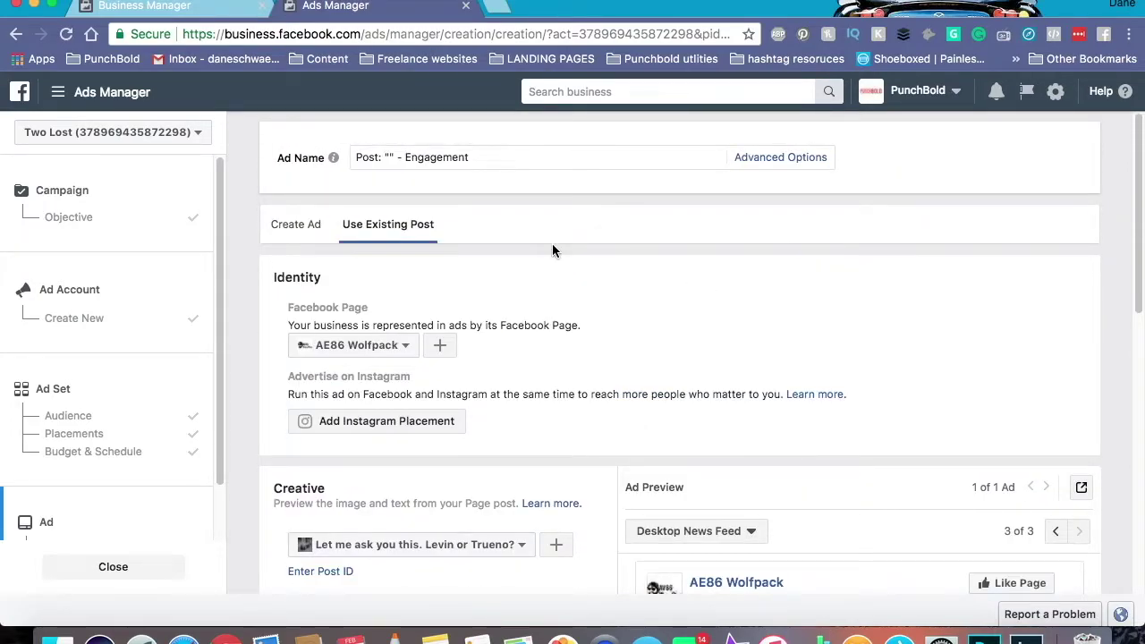
pyautogui.scroll(-3, 556, 238)
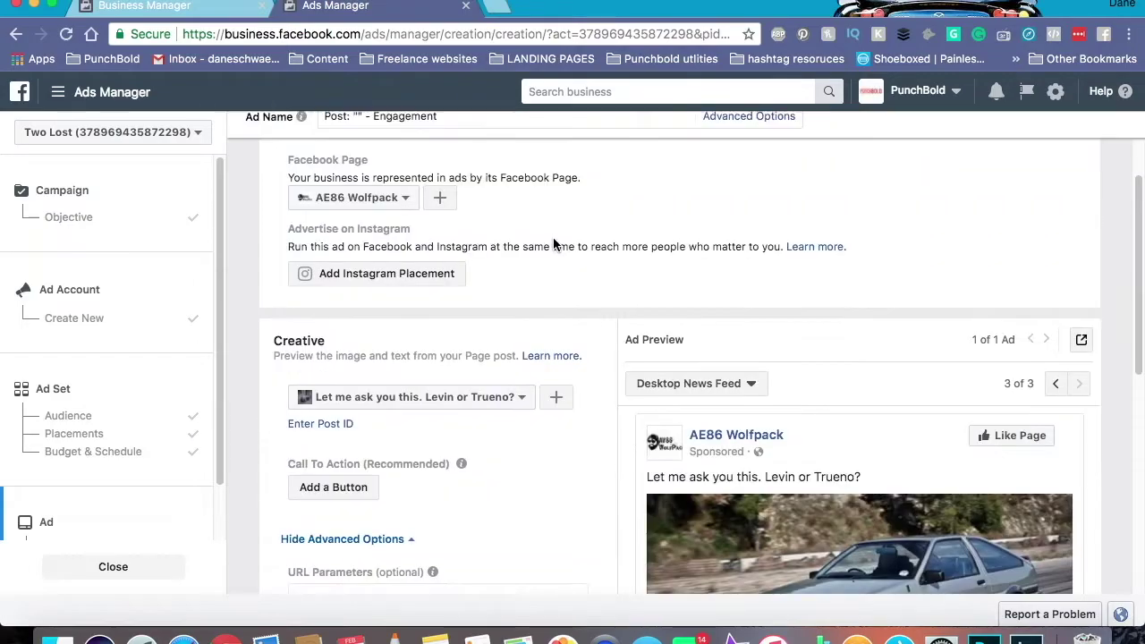
pyautogui.scroll(-1, 442, 370)
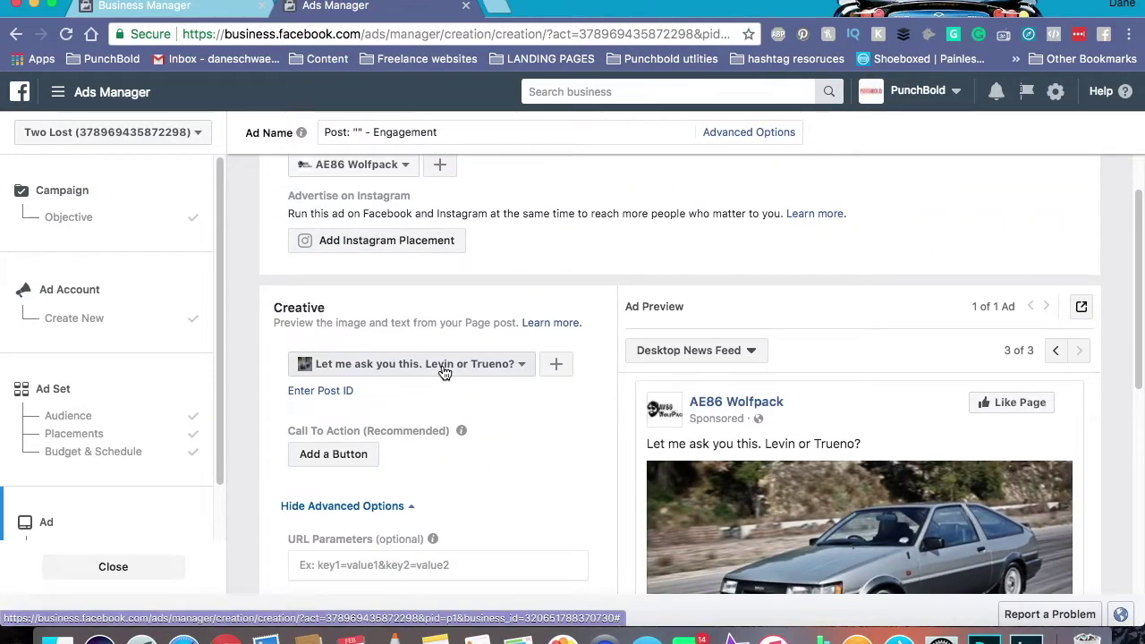
pyautogui.scroll(-1, 445, 372)
pyautogui.scroll(-3, 445, 371)
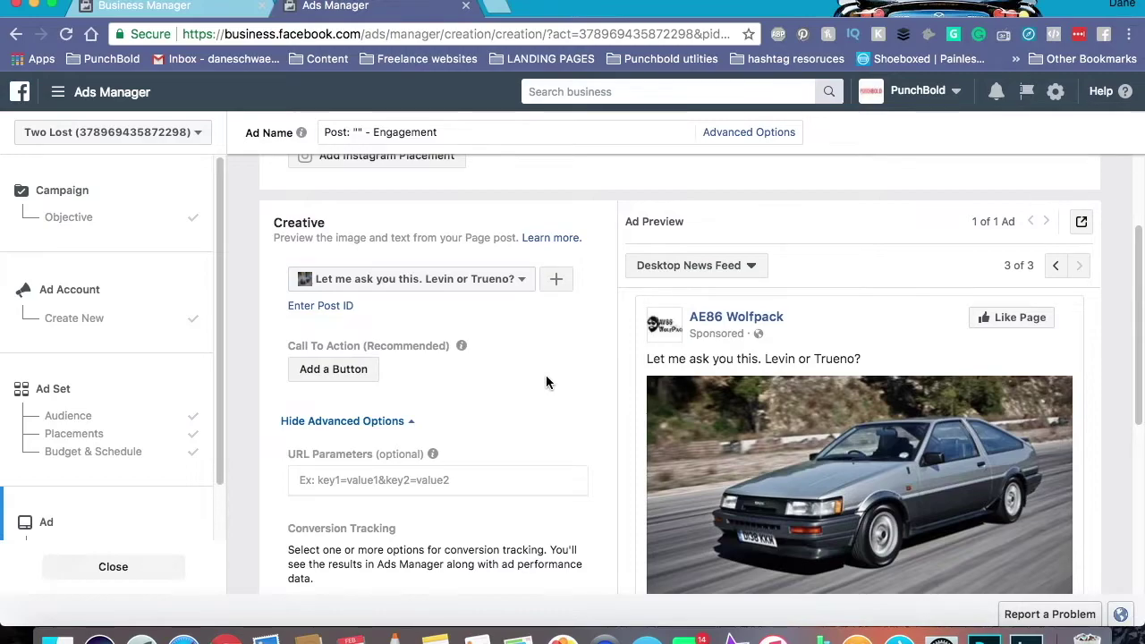
pyautogui.scroll(3, 560, 387)
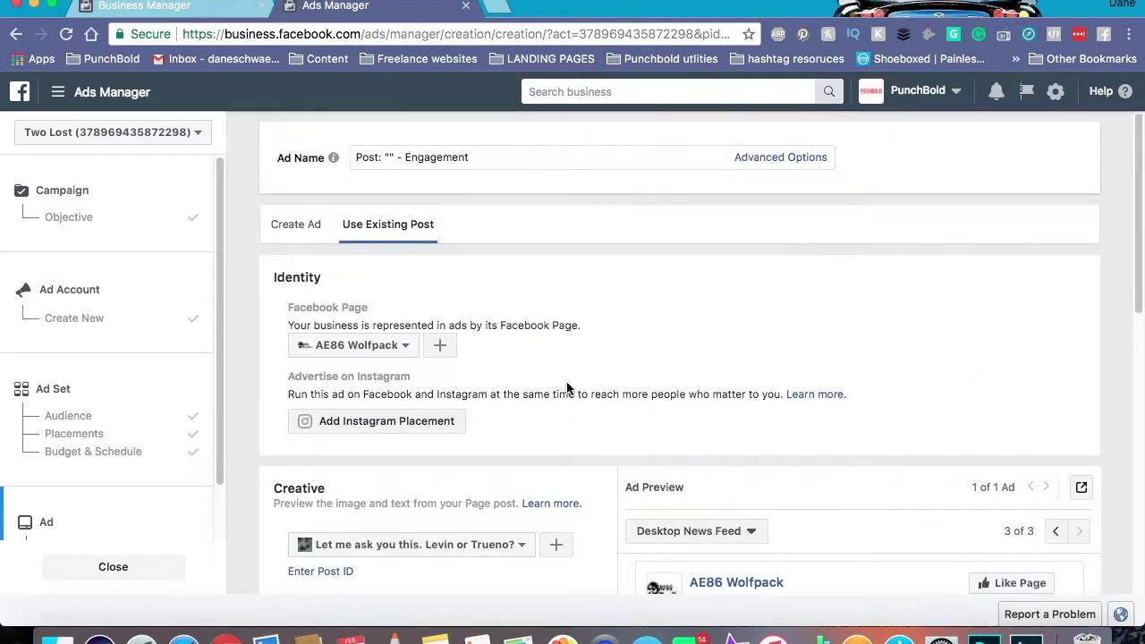
# - Examine the format, fullscreen and image options for creating a new ad, and return to using the existing post
pyautogui.click(312, 229)
pyautogui.scroll(-2, 549, 321)
pyautogui.scroll(-2, 548, 320)
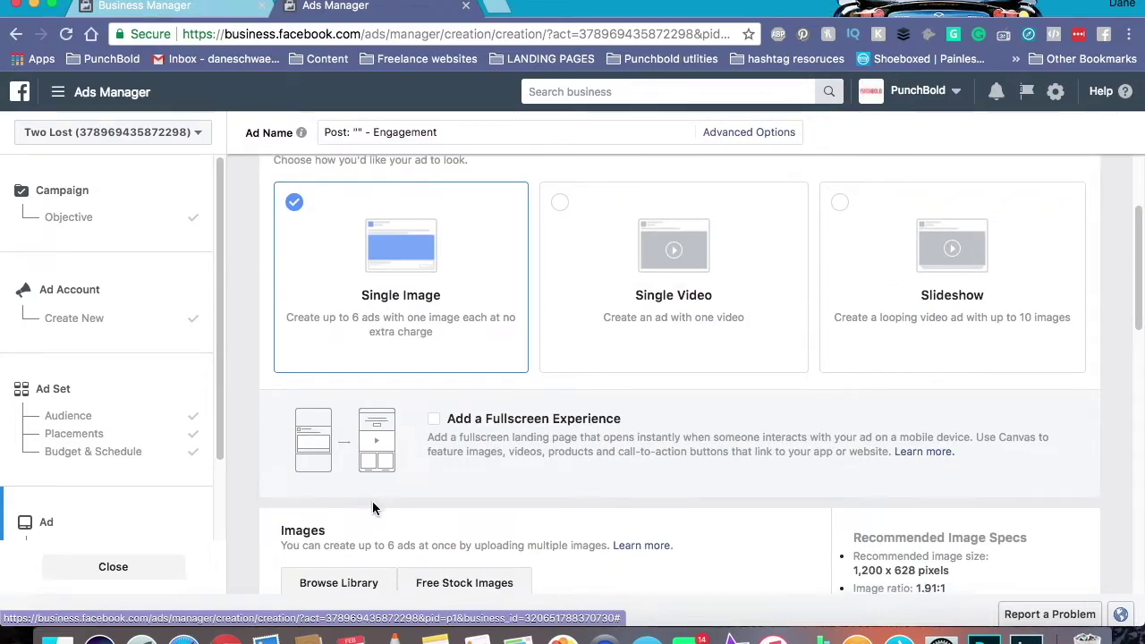
pyautogui.scroll(-1, 375, 506)
pyautogui.scroll(3, 463, 459)
pyautogui.scroll(-2, 463, 459)
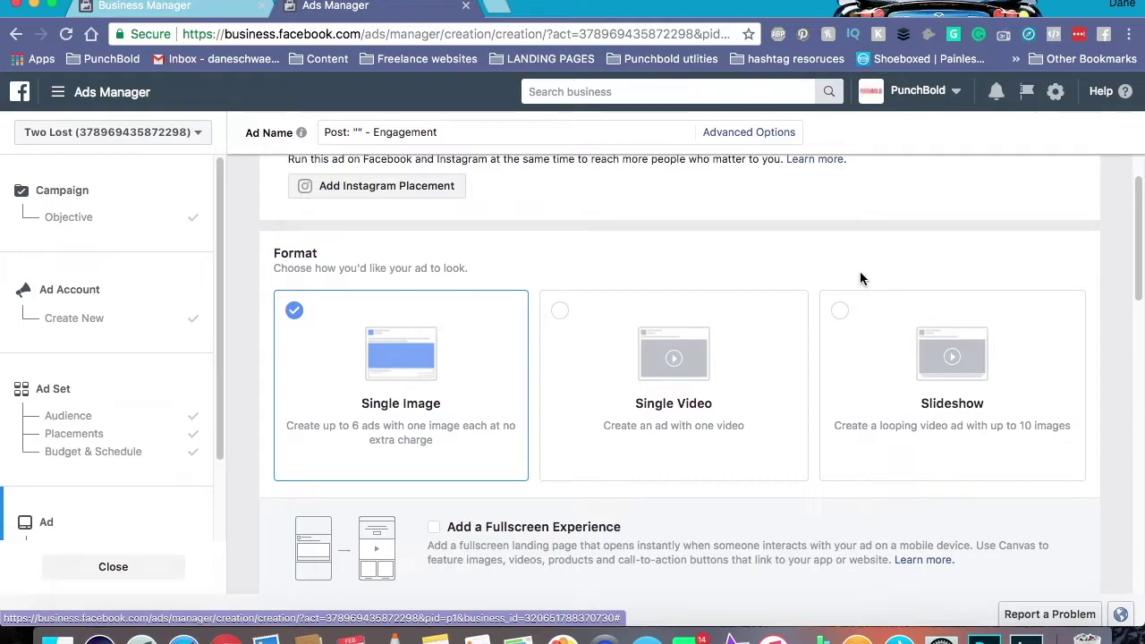
pyautogui.scroll(-10, 466, 262)
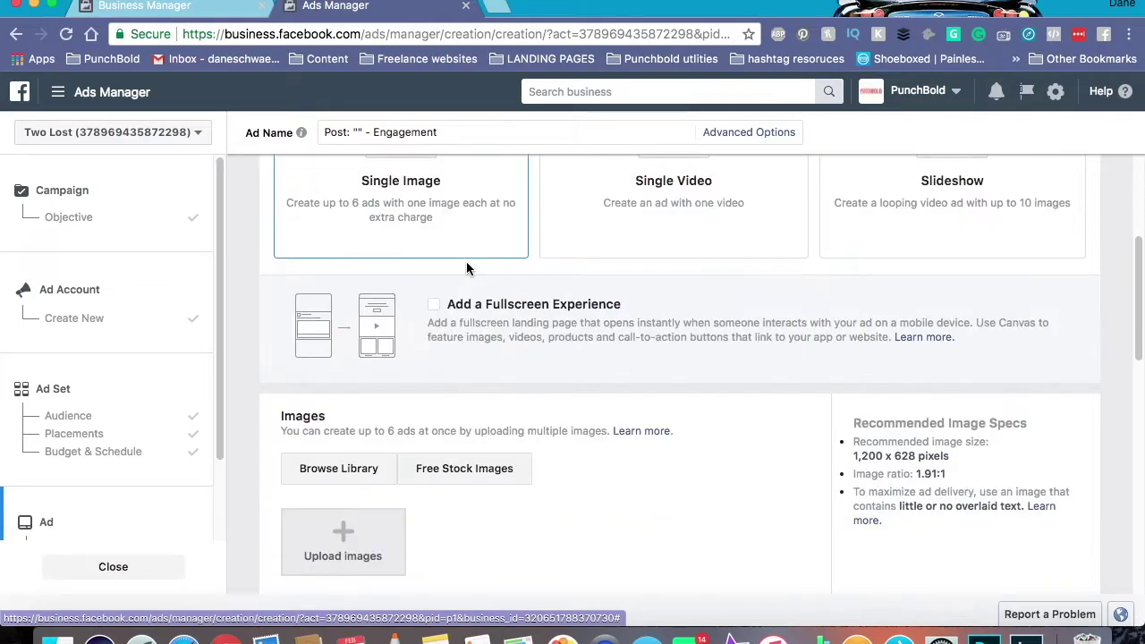
pyautogui.scroll(12, 467, 265)
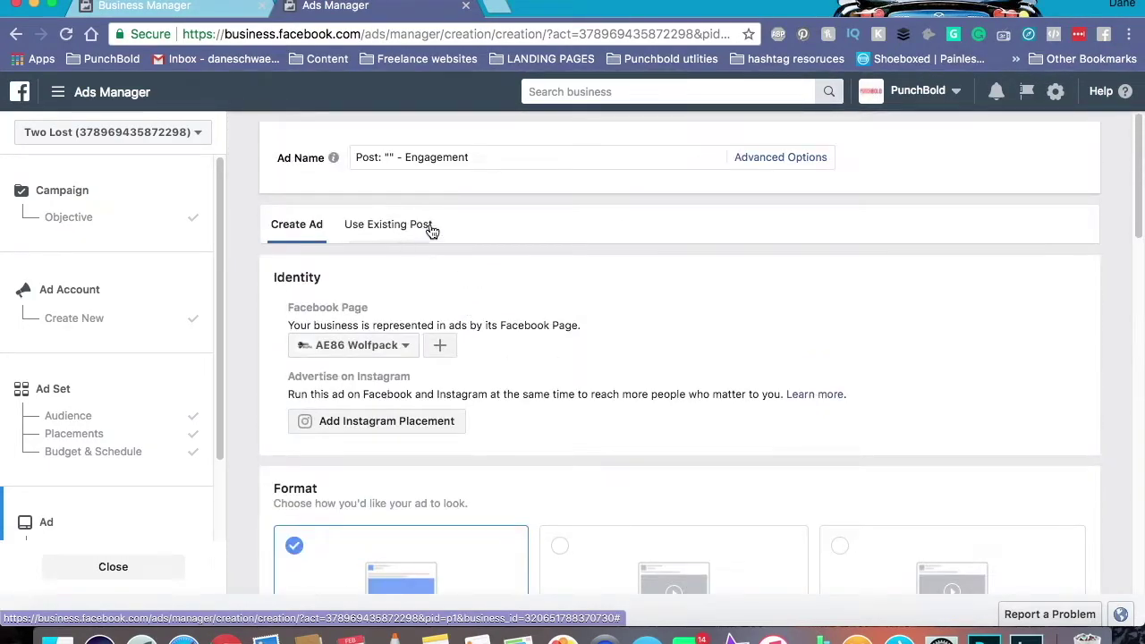
pyautogui.click(428, 227)
pyautogui.scroll(-5, 574, 279)
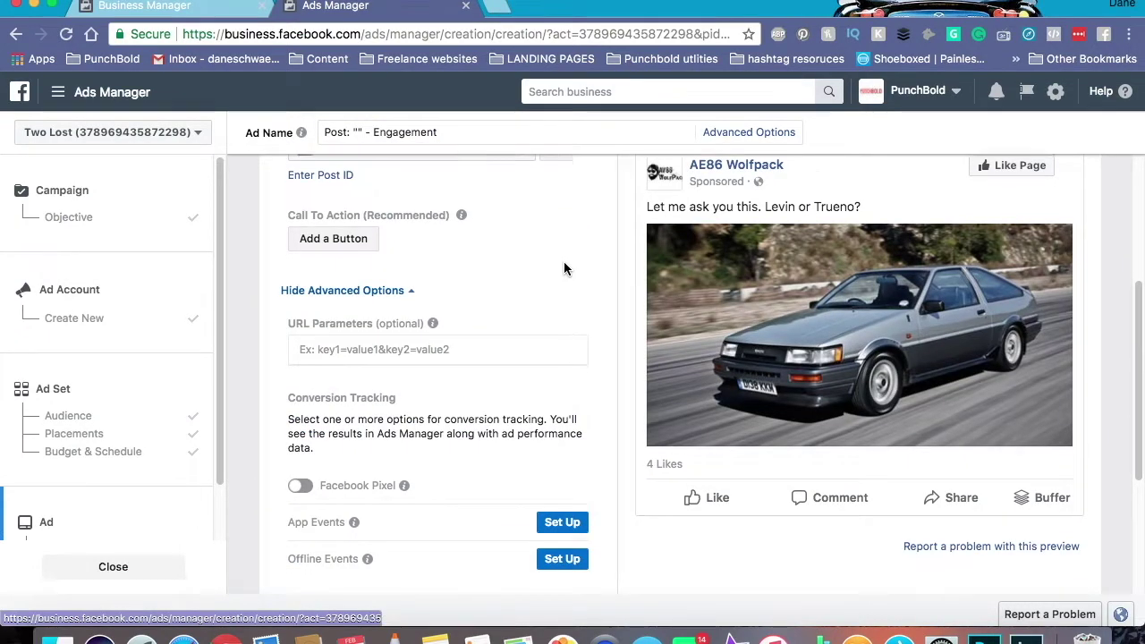